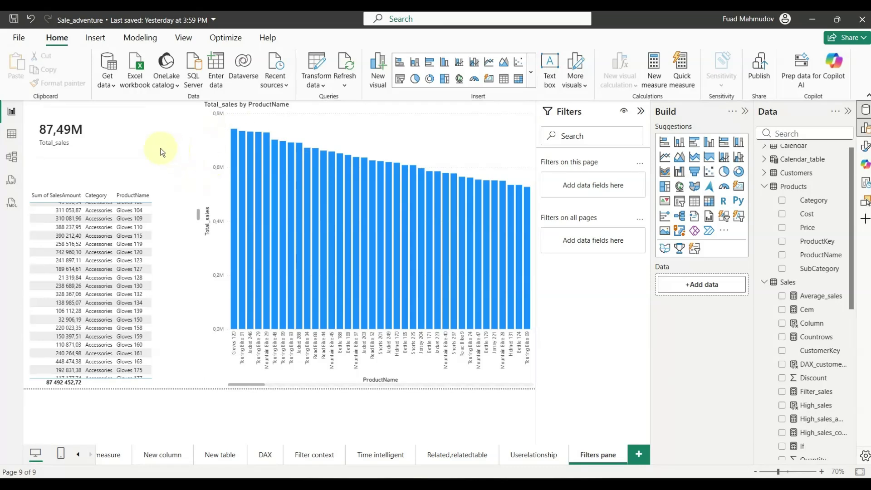
- Select the Total_sales card, the product table and the column chart in turn to examine the filters available on each visual
click(127, 141)
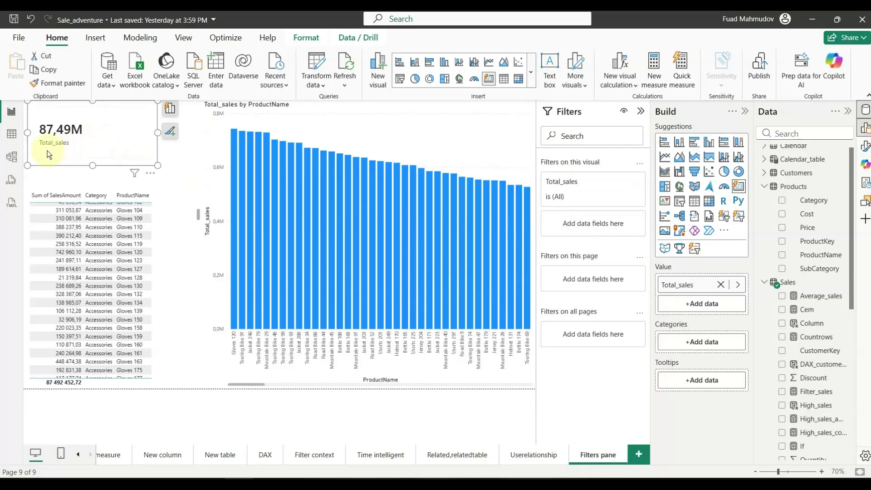
click(182, 218)
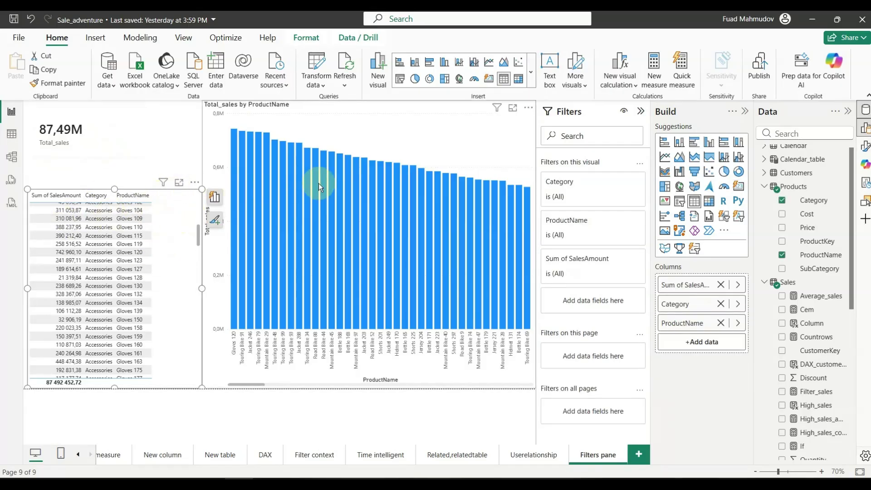
click(454, 128)
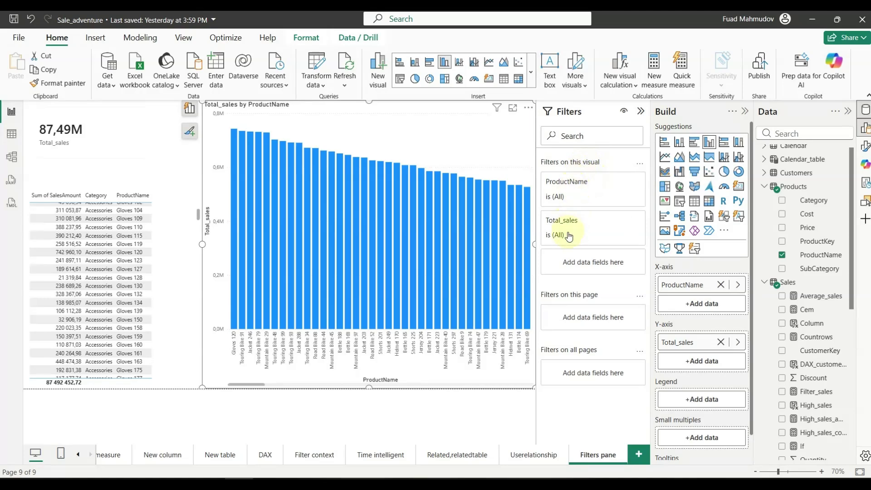
click(583, 265)
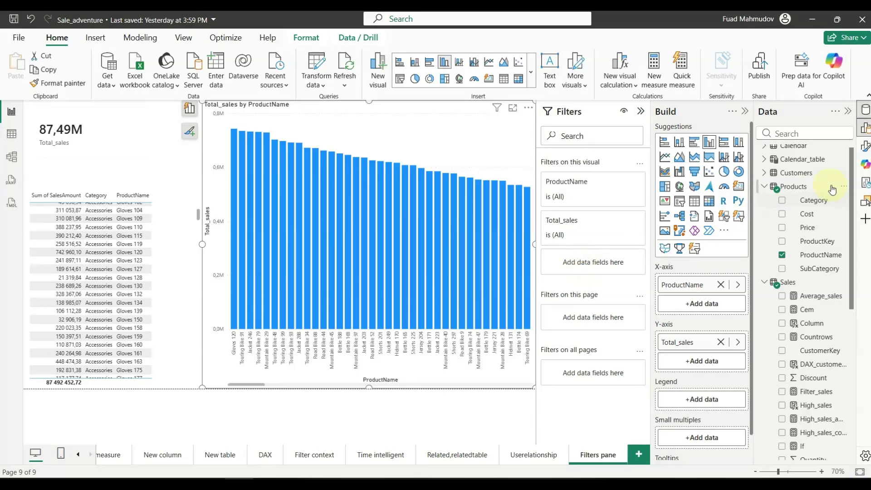
- Try a Category filter for Accessories on the column chart only, clear the selection and remove the filter
drag(816, 204, 618, 266)
click(554, 272)
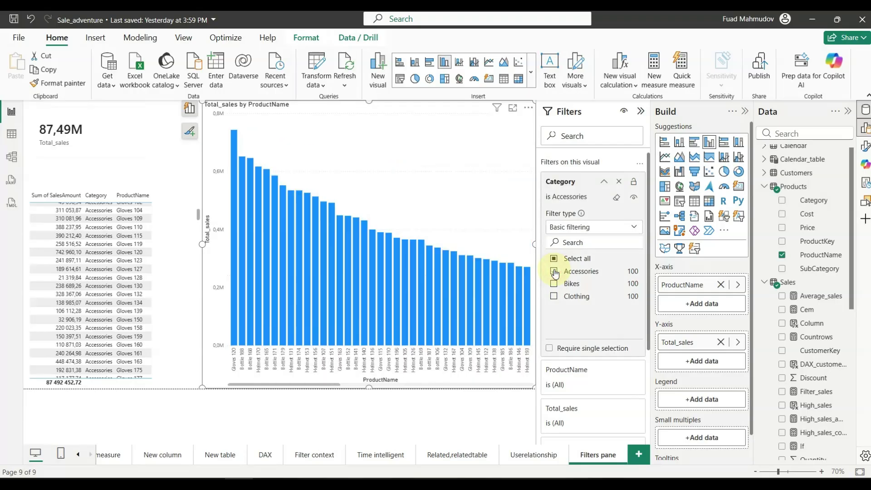
click(555, 272)
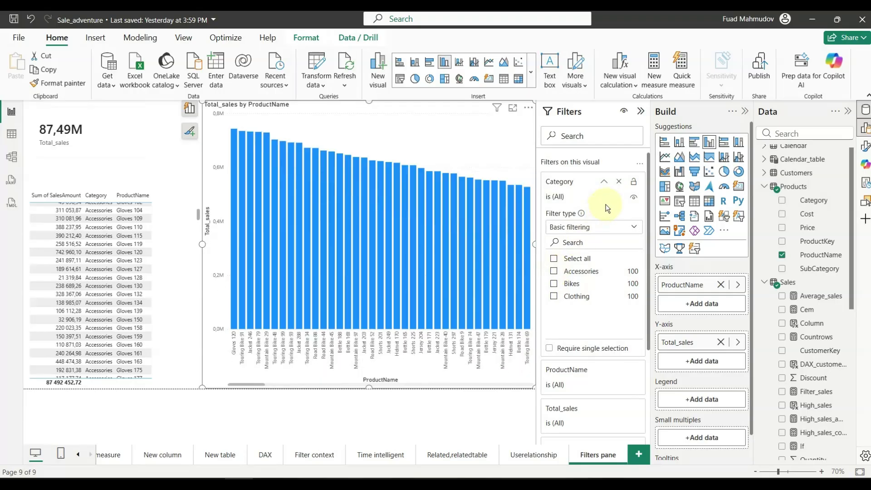
click(620, 182)
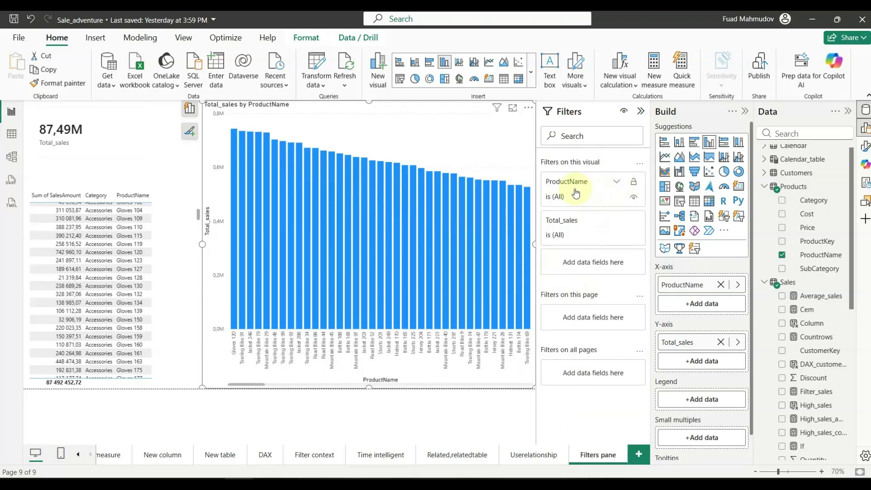
- Switch the chart's ProductName filter to Basic filtering and include Bottle 101, Bottle 106 and Bottle 107
click(618, 182)
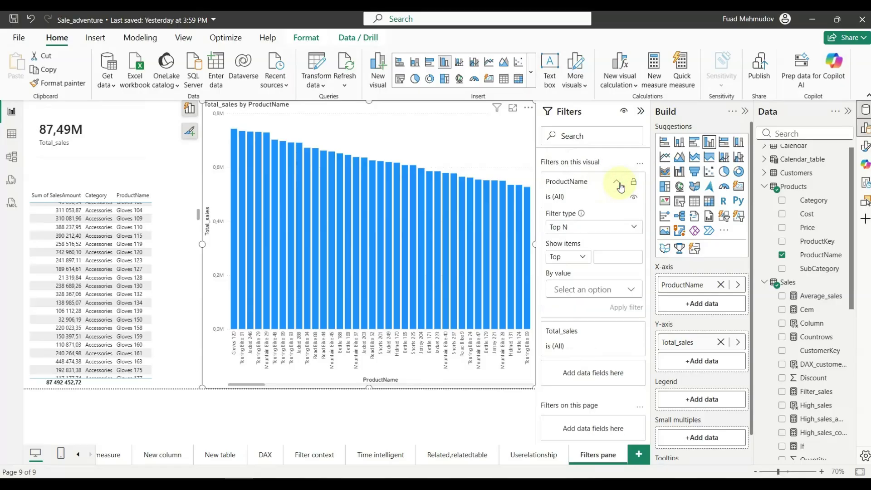
click(576, 227)
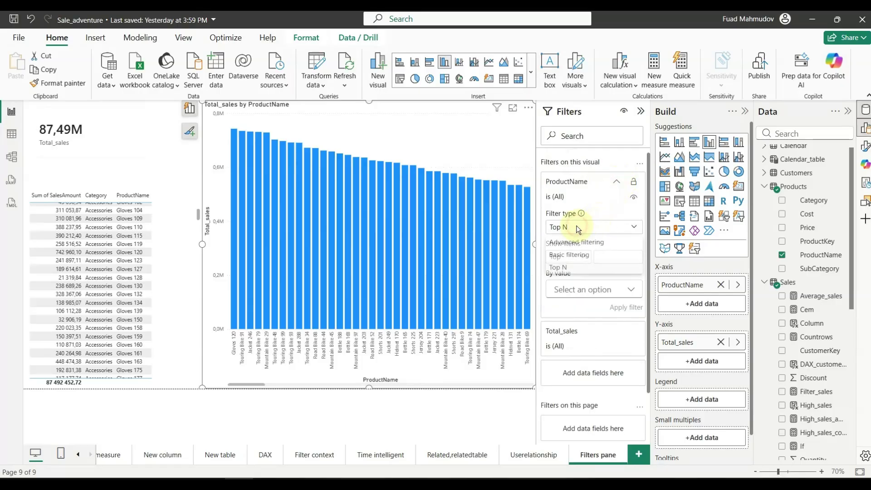
click(570, 256)
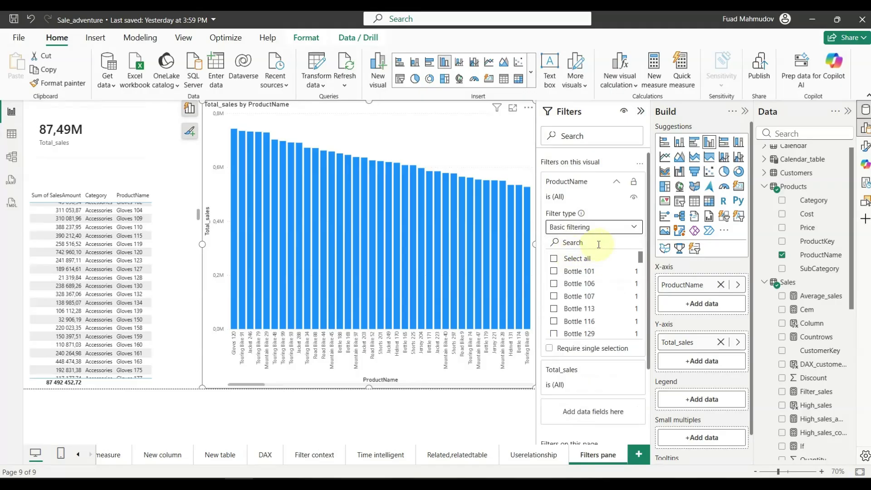
click(554, 271)
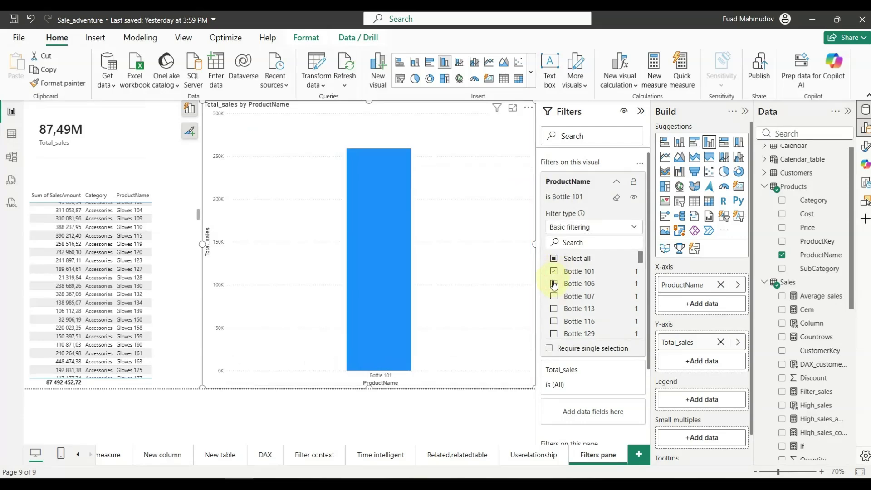
click(554, 283)
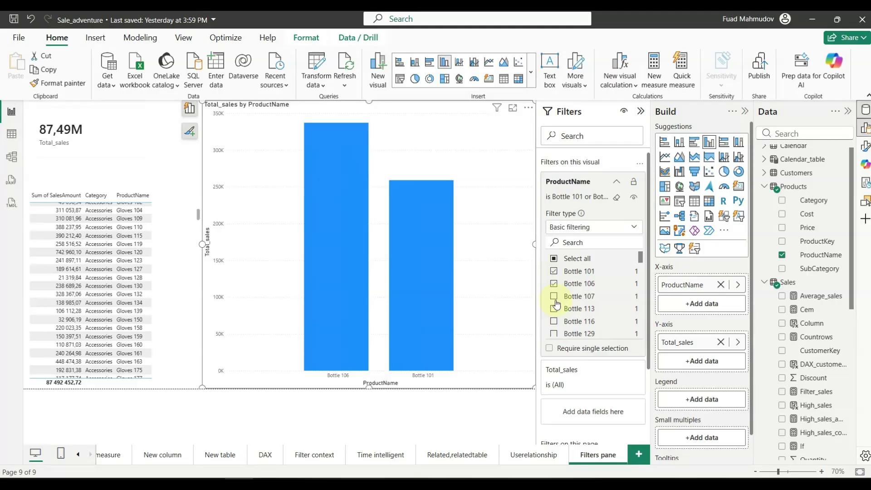
click(554, 298)
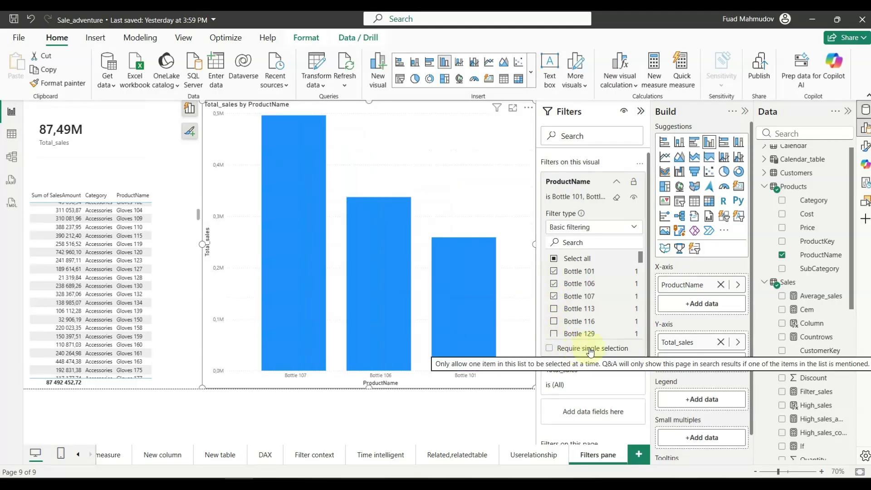
- Try single selection in the ProductName filter with Bottle 107, 113 and 116 in turn, and restore multiple selection with all products included
click(550, 349)
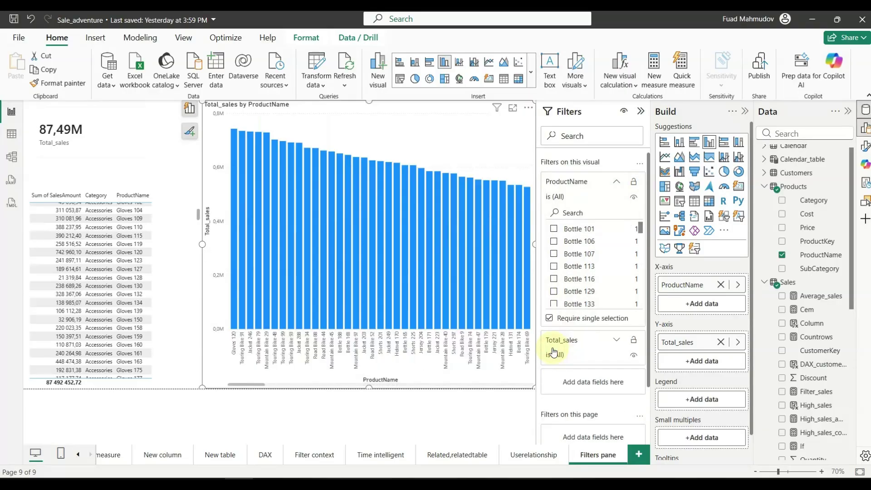
click(554, 253)
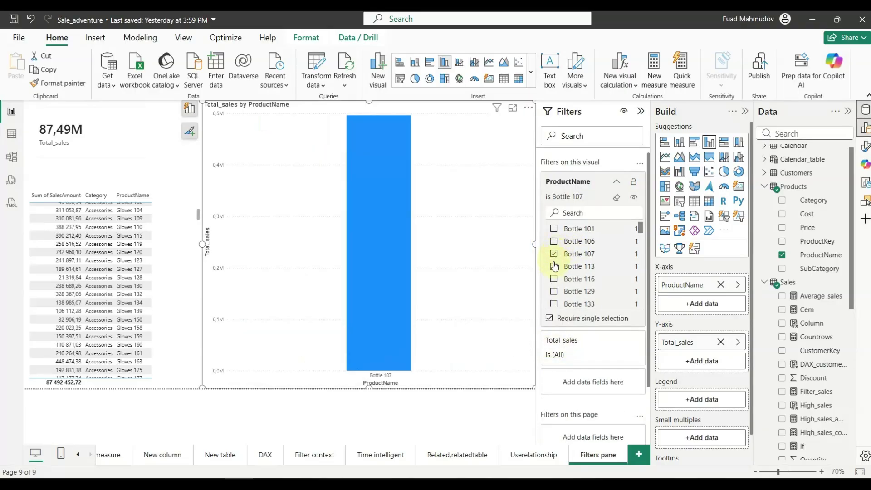
click(554, 268)
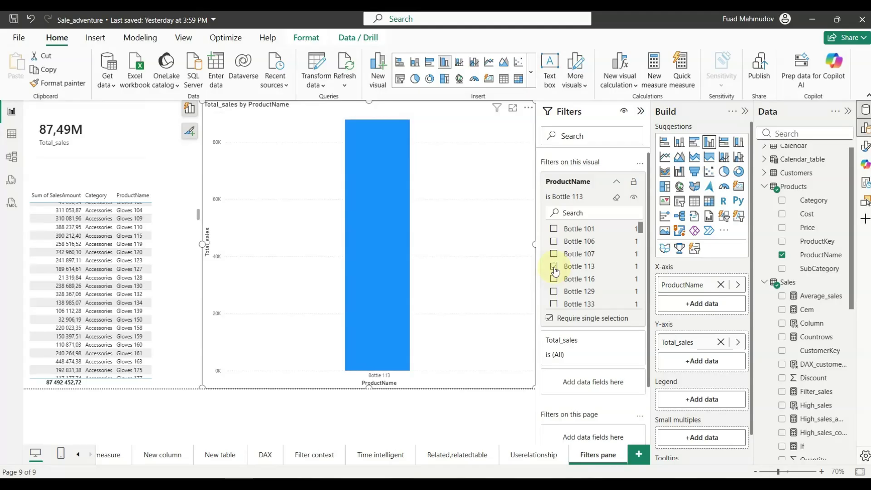
click(555, 279)
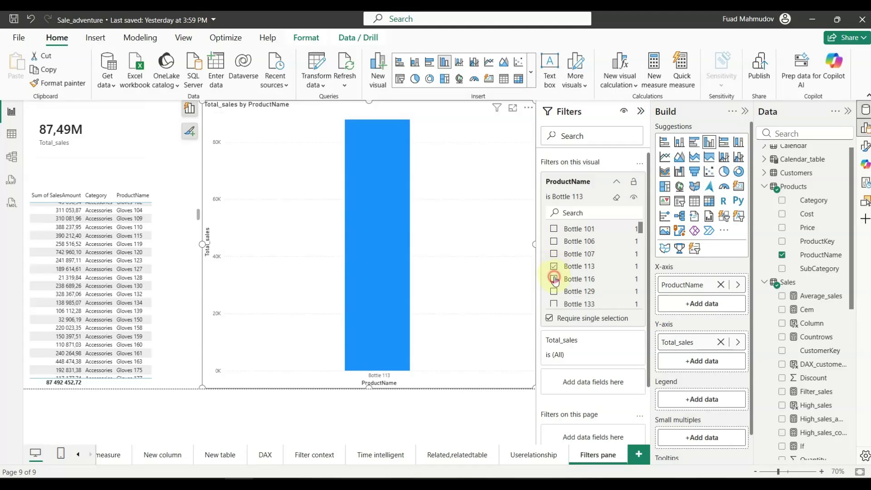
click(549, 318)
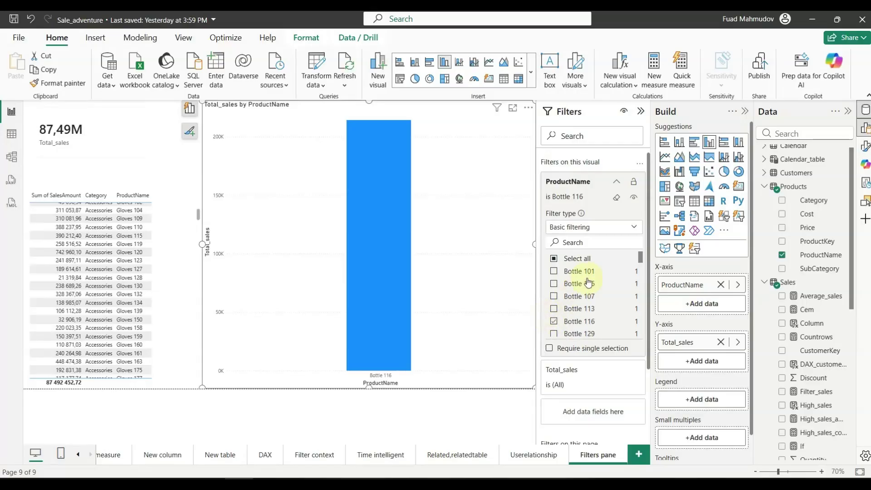
click(561, 261)
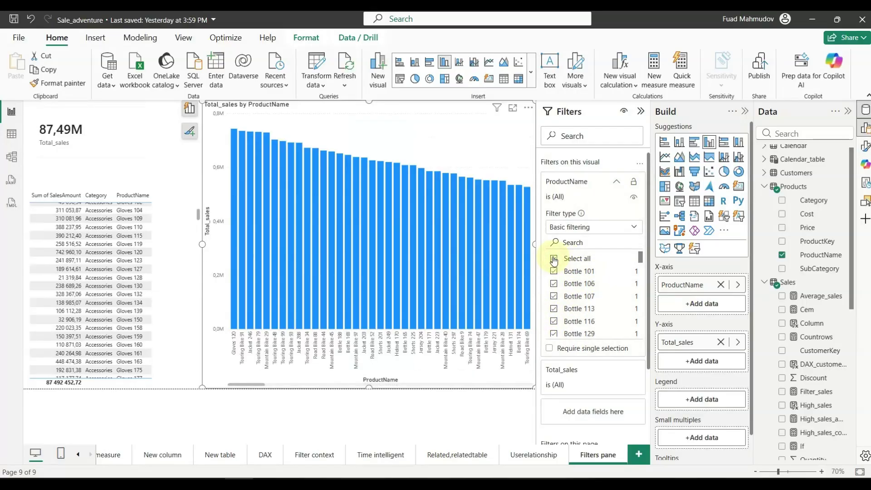
- Change the ProductName filter to Advanced filtering and apply a condition showing items whose value contains "bott"
click(608, 229)
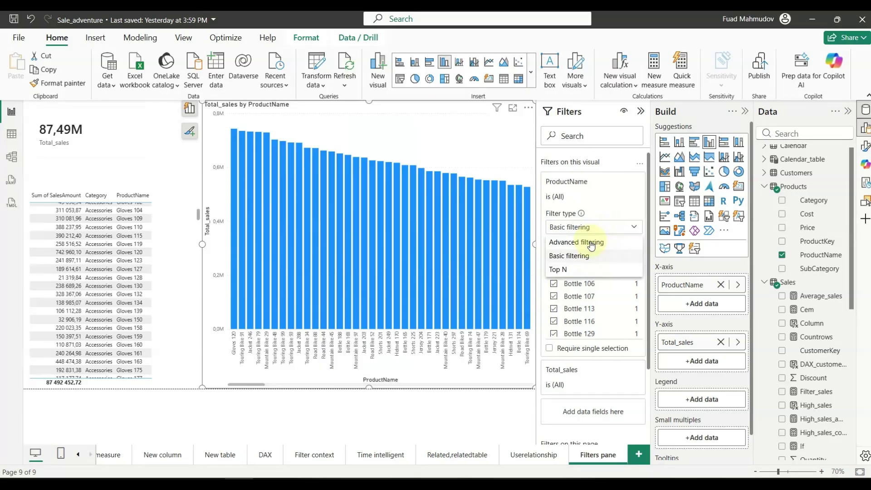
click(591, 242)
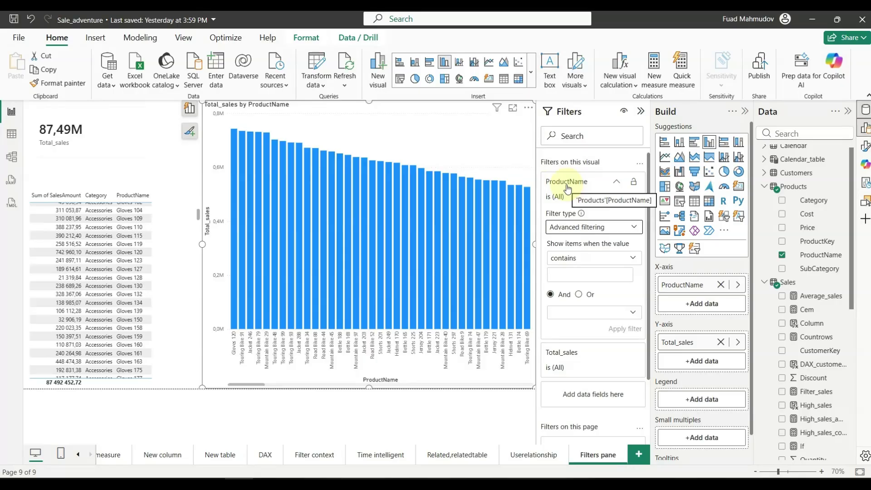
click(587, 259)
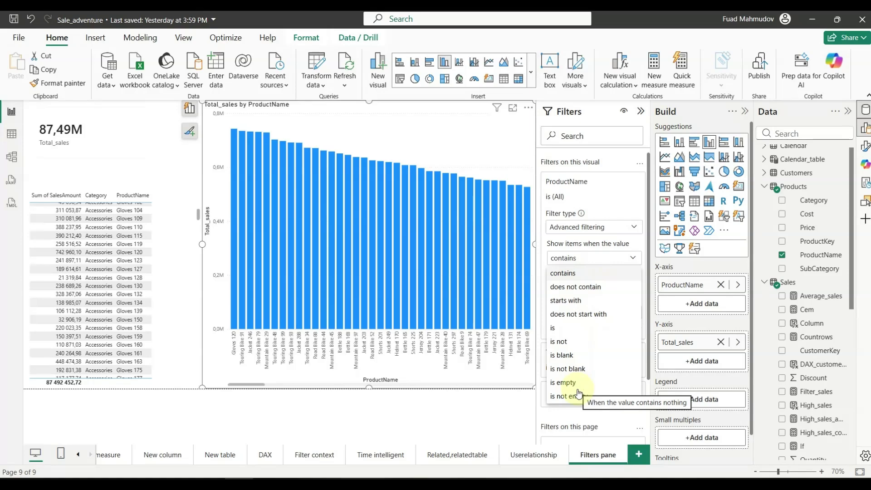
click(577, 274)
click(573, 275)
text(bo)
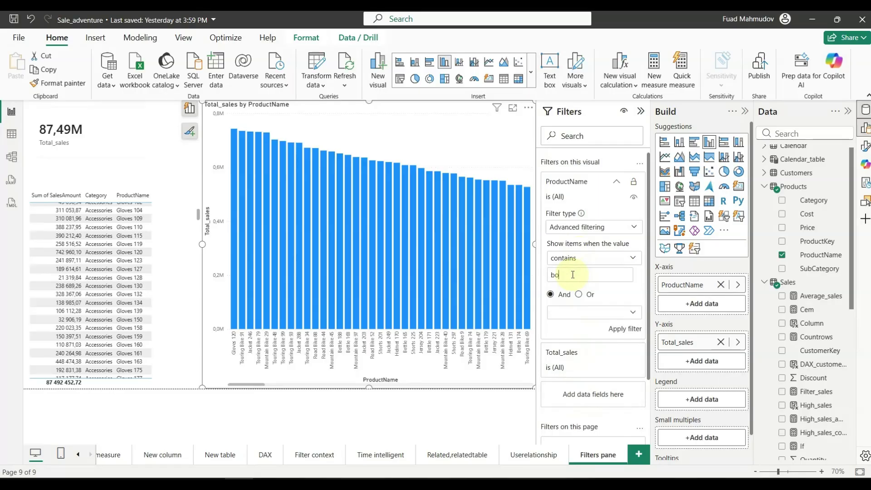
text(tt)
click(620, 330)
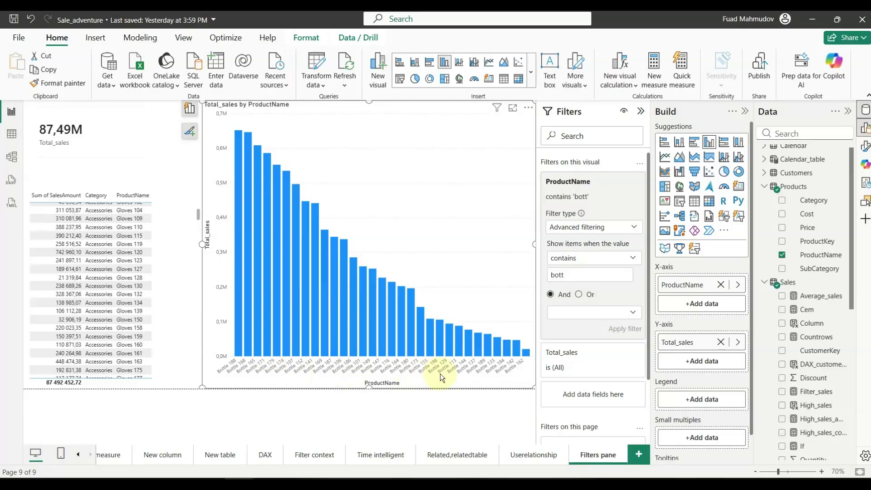
- Apply an additional Or condition, starts with "mo", to the ProductName filter, and clear the whole filter
click(580, 295)
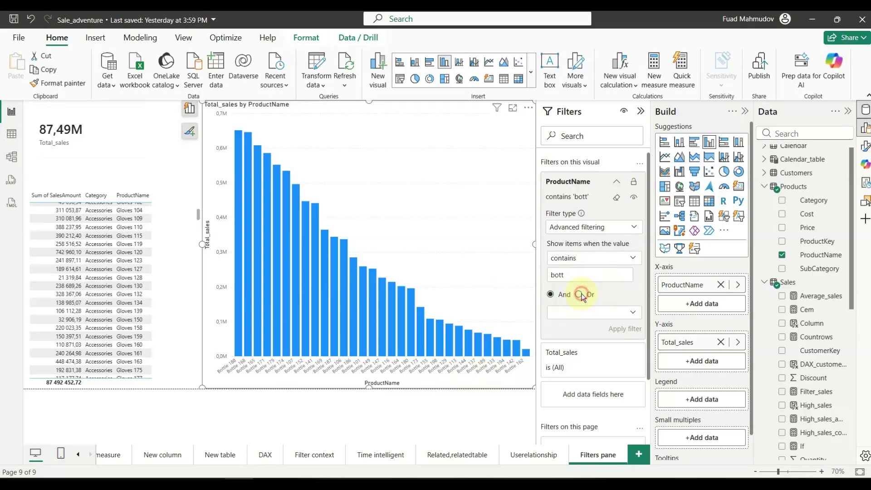
click(568, 312)
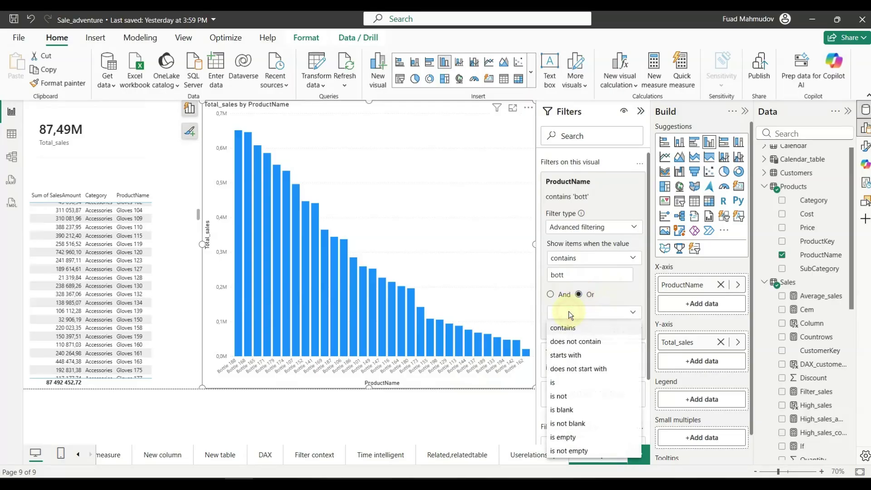
click(576, 356)
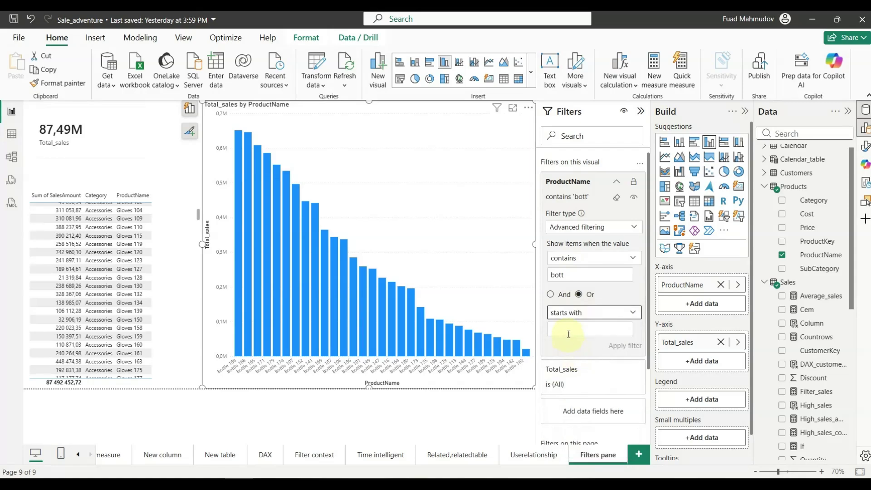
click(569, 330)
text(mo)
click(629, 346)
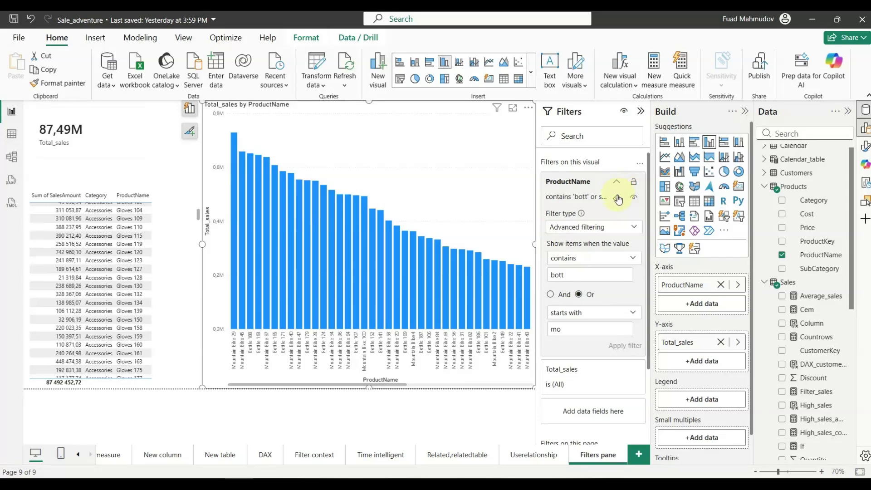
click(618, 197)
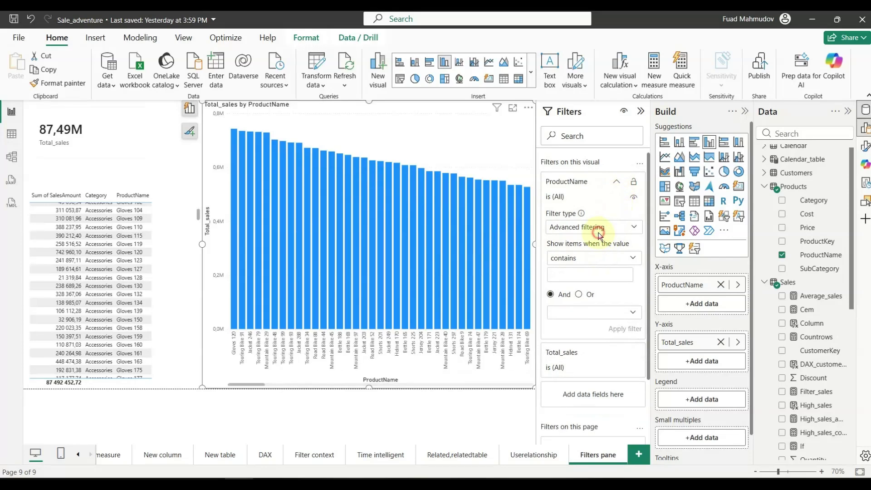
- Change the ProductName filter to Top N and apply it to show the top 5 items by the Sales table's Total_sales
click(583, 231)
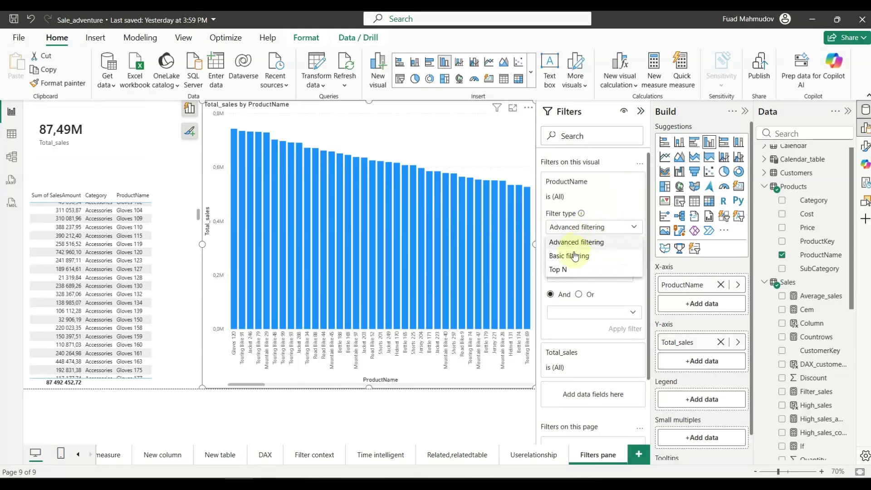
click(574, 272)
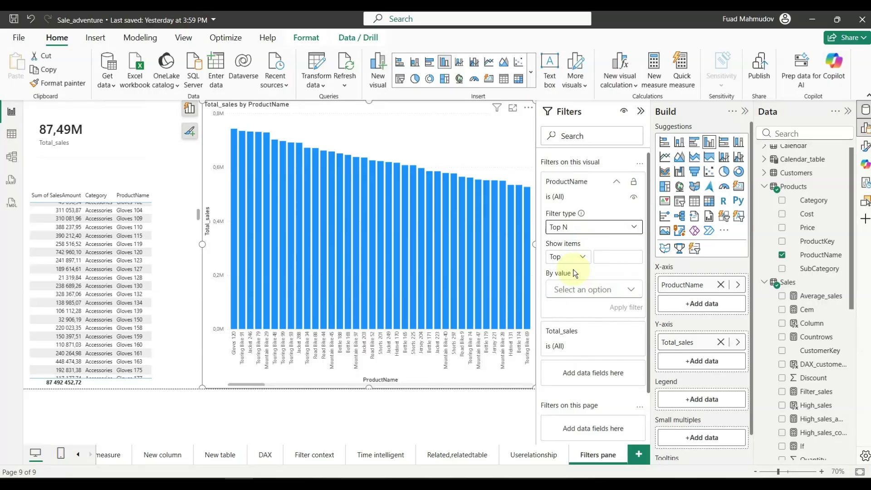
click(611, 257)
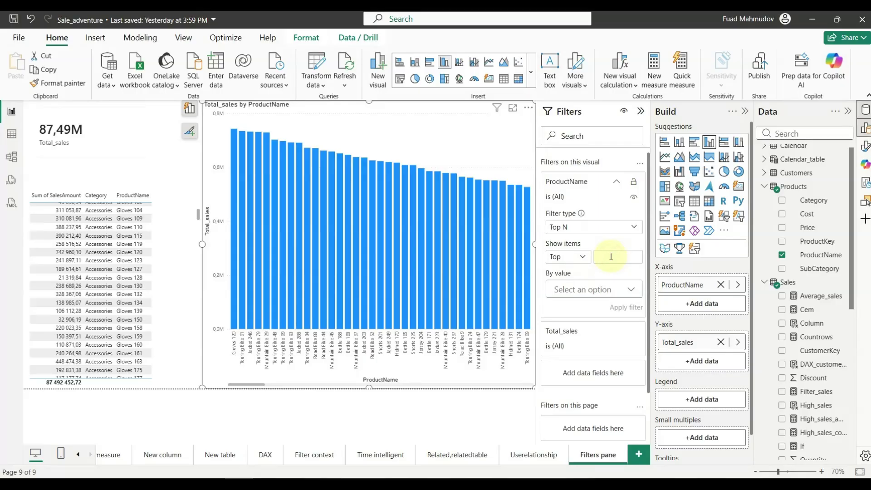
text(5)
click(612, 290)
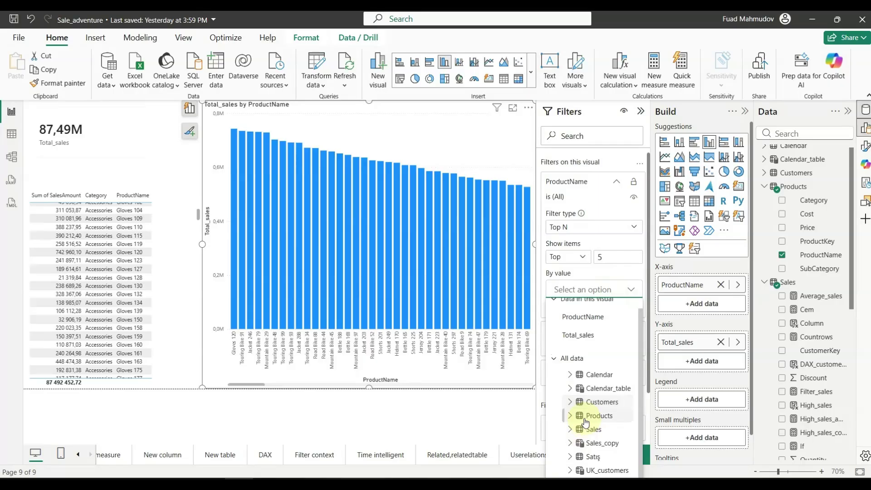
click(571, 430)
scroll(574, 435, down, 10)
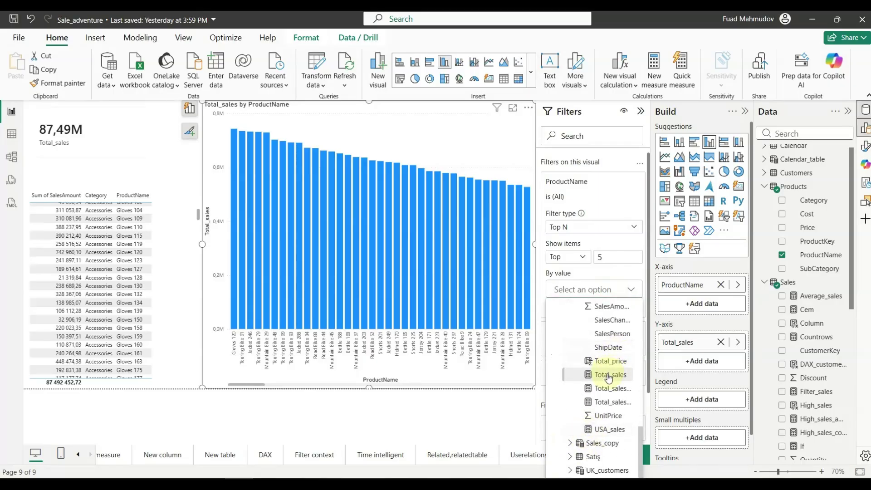
click(609, 374)
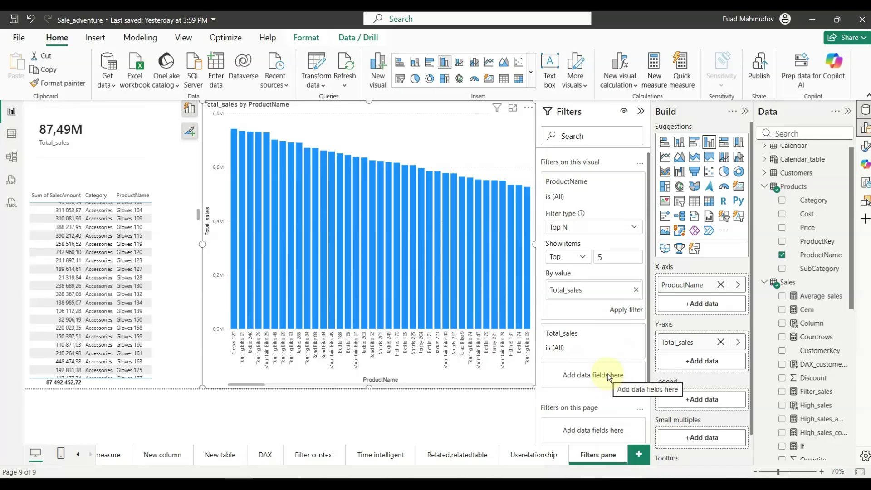
click(615, 309)
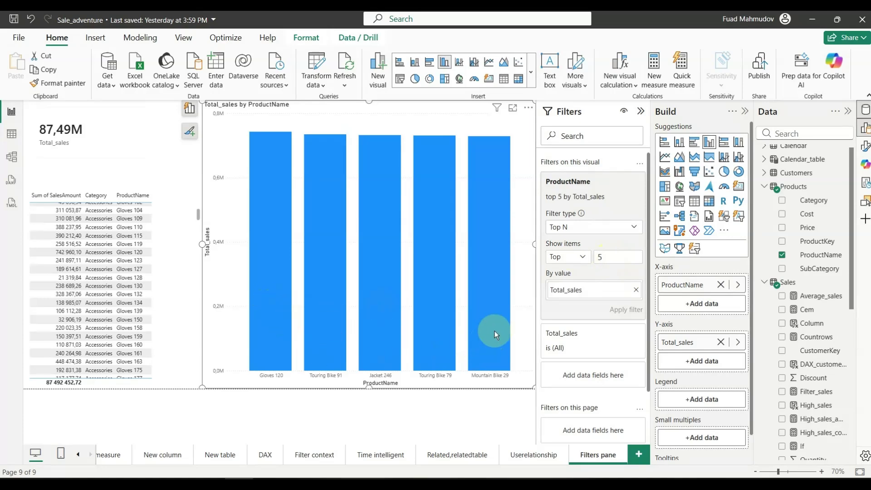
- Try the ProductName Top N filter with the bottom 5 items by Total_sales, and restore it to the top 5
mouse_move(498, 265)
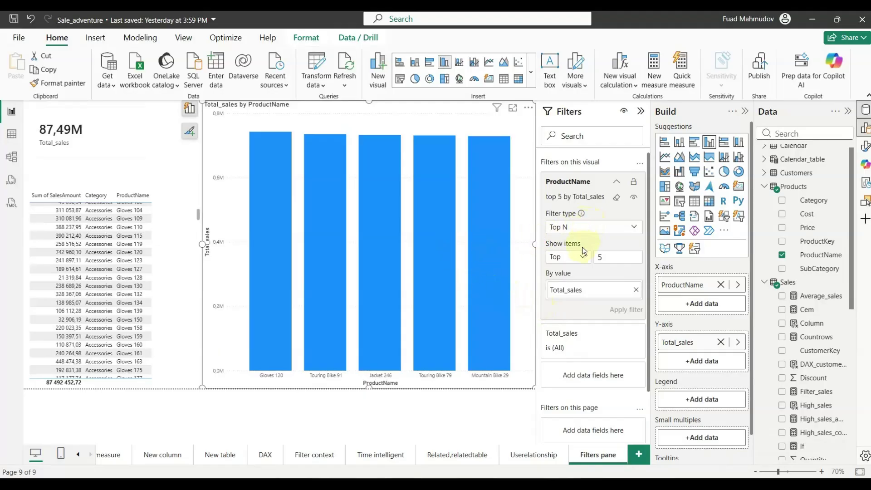
click(572, 257)
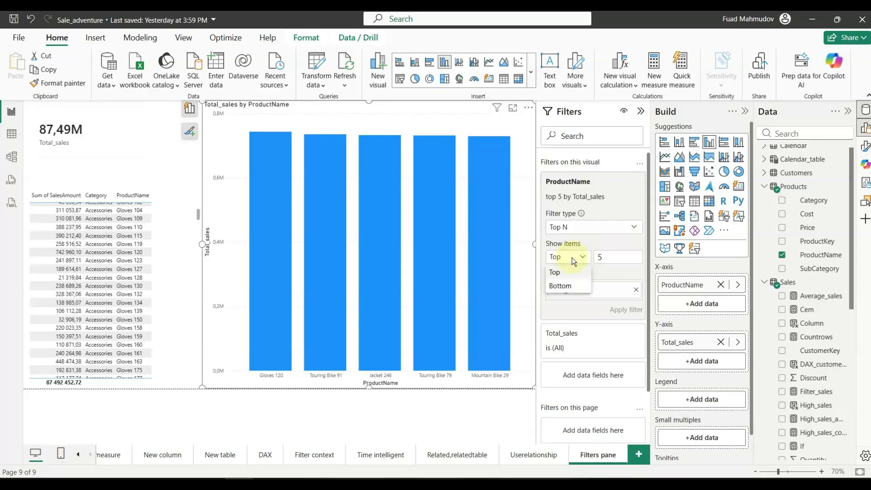
click(567, 286)
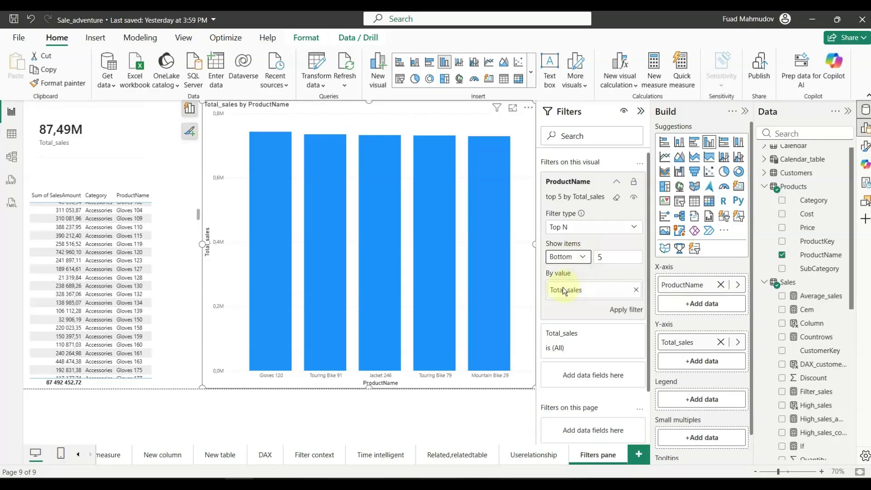
click(618, 309)
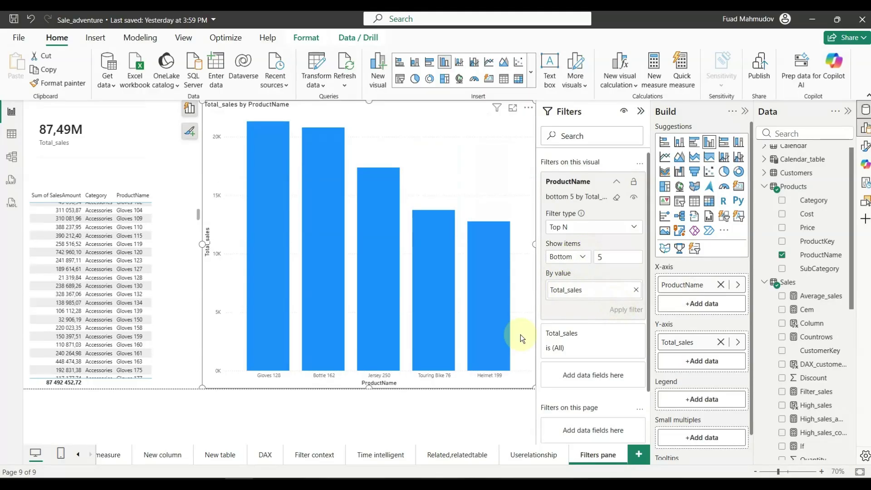
mouse_move(497, 340)
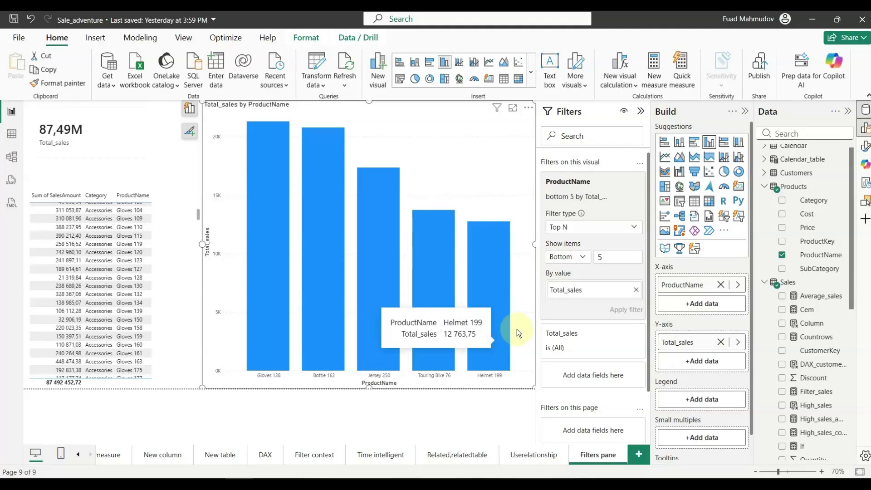
click(584, 260)
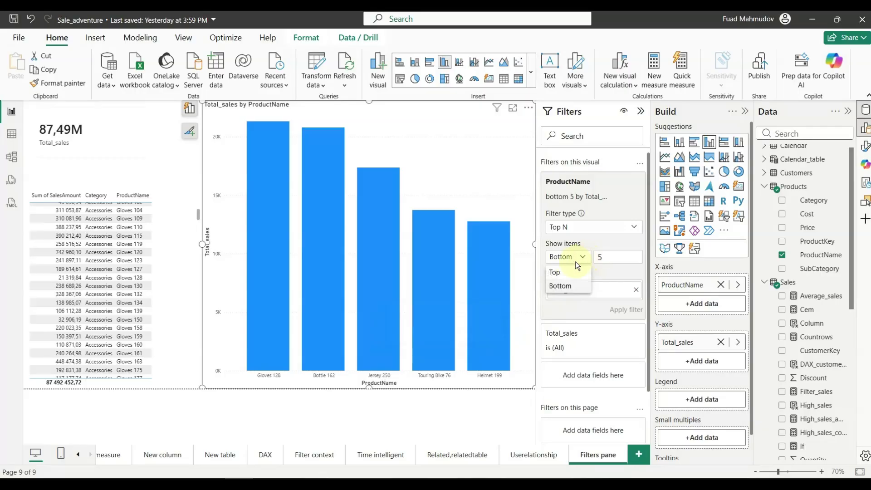
click(563, 273)
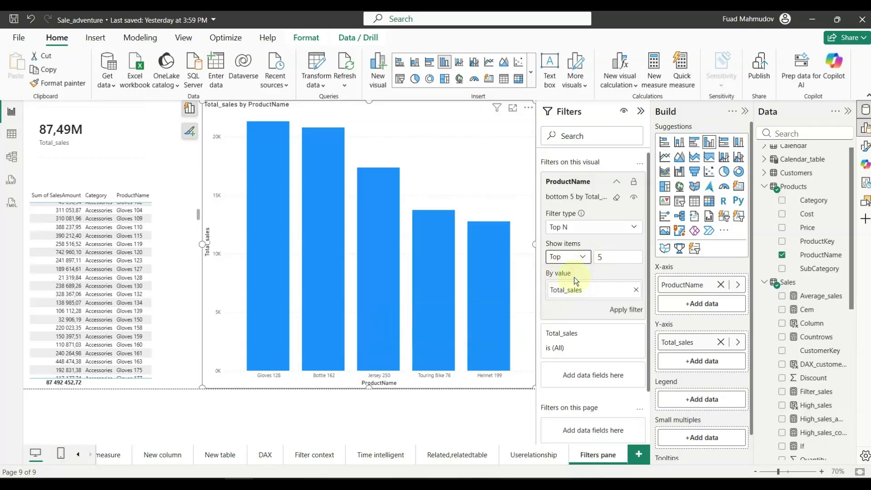
click(622, 312)
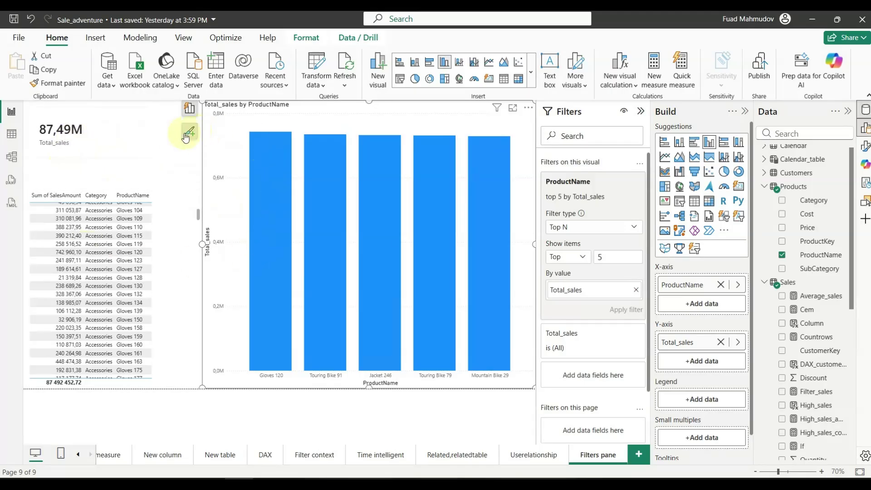
- Deselect the chart and add Country from the Customers table as a filter on this page
click(173, 166)
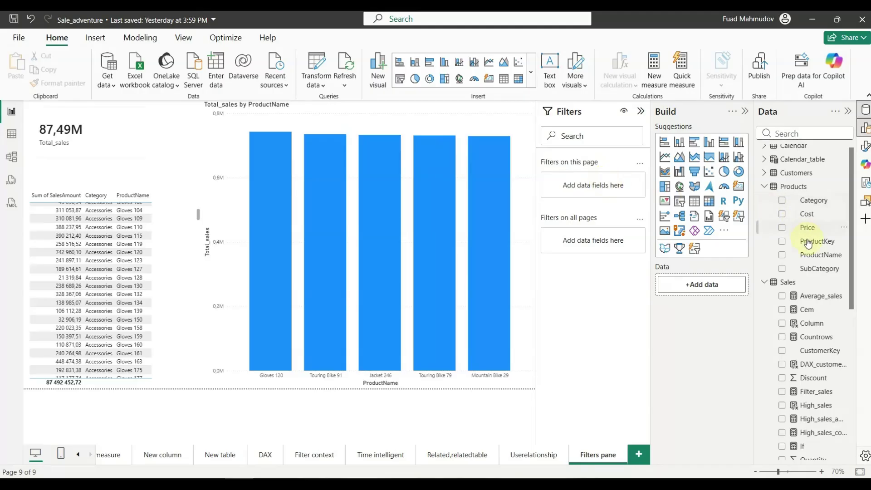
scroll(827, 268, up, 1)
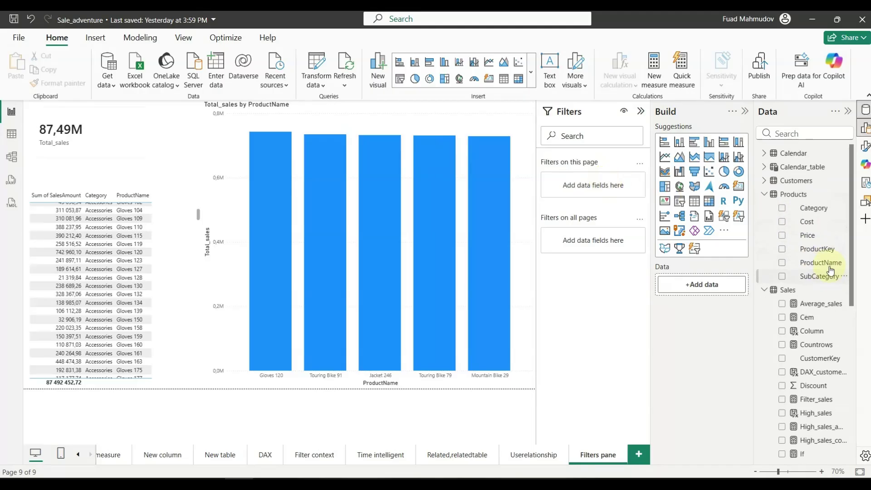
click(765, 181)
drag(810, 221, 618, 191)
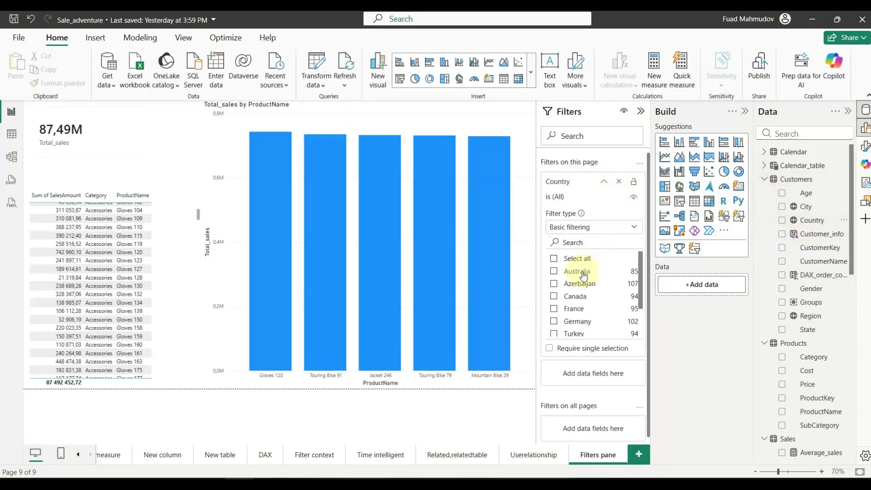
- Filter the page by Azerbaijan and by France in turn, and clear the Country selection
click(556, 285)
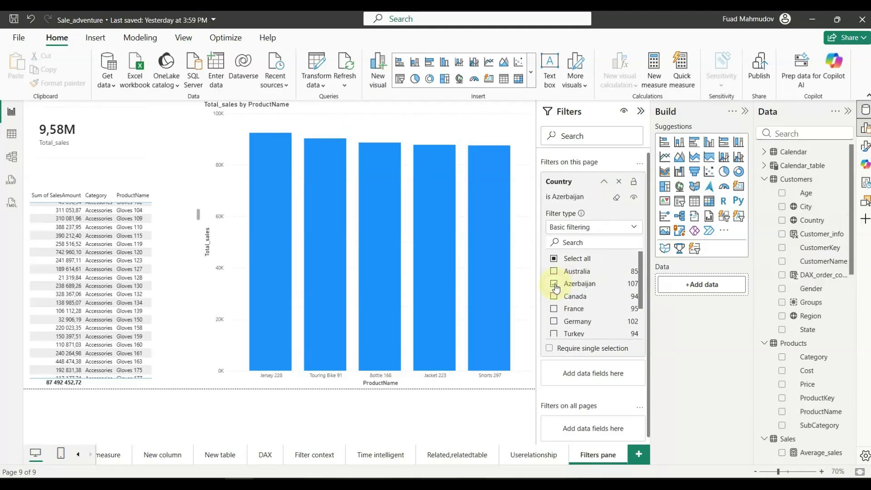
click(555, 285)
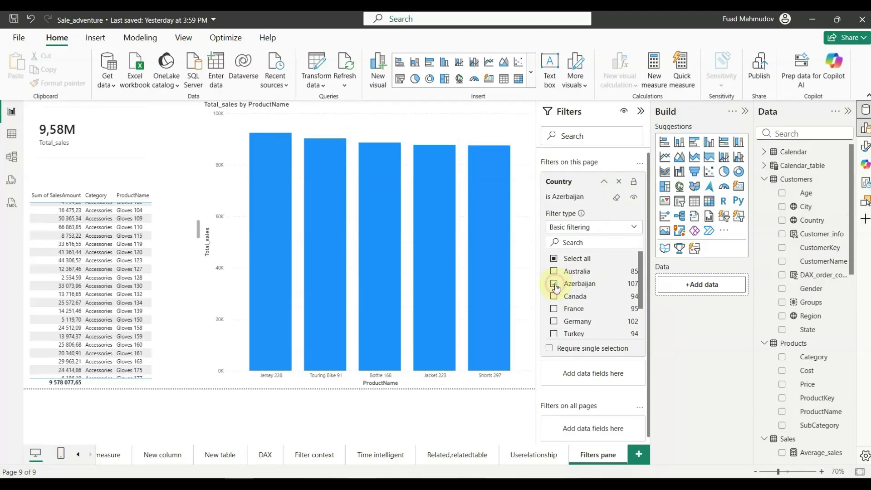
click(555, 311)
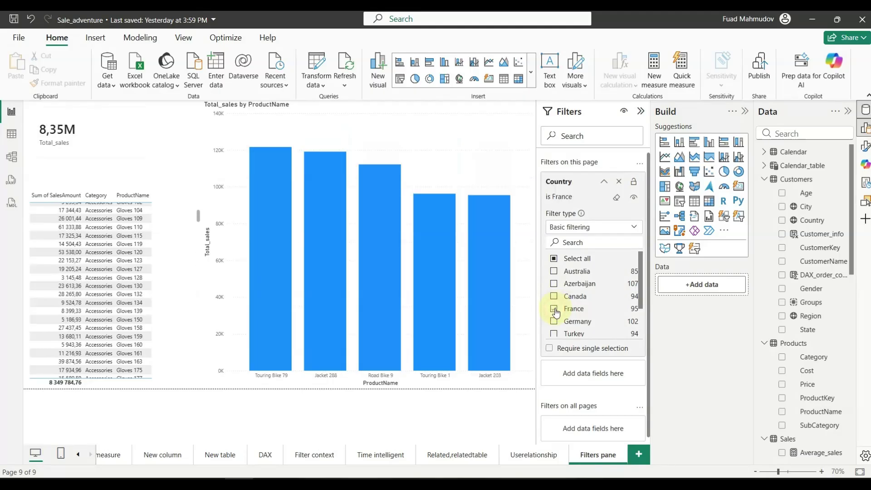
click(555, 310)
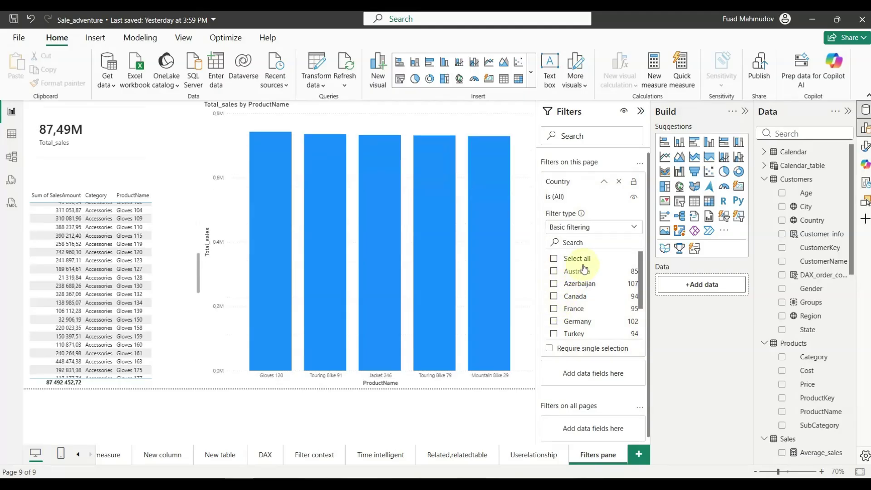
- Check the filter types available for the page-level Country filter, and remove that filter from the page
click(606, 228)
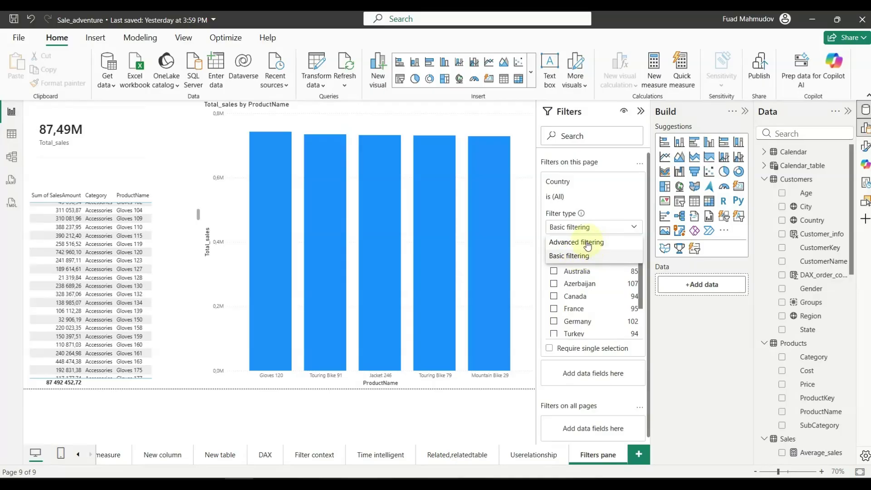
click(553, 283)
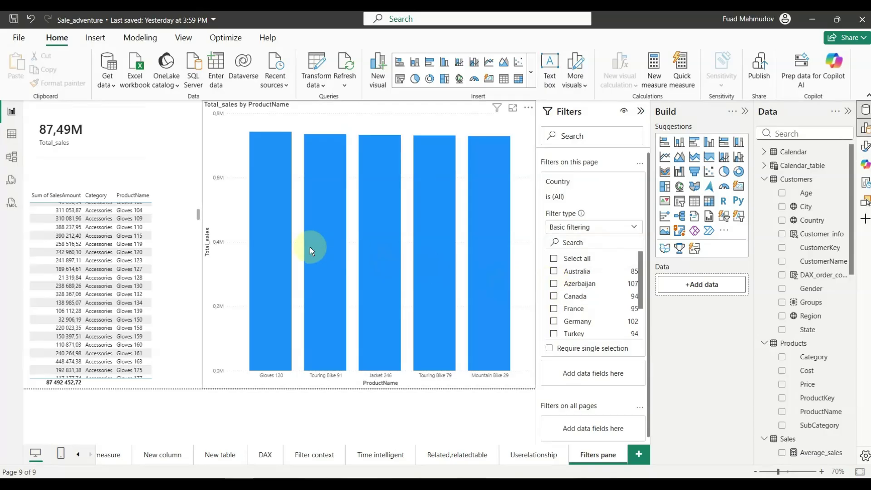
mouse_move(310, 248)
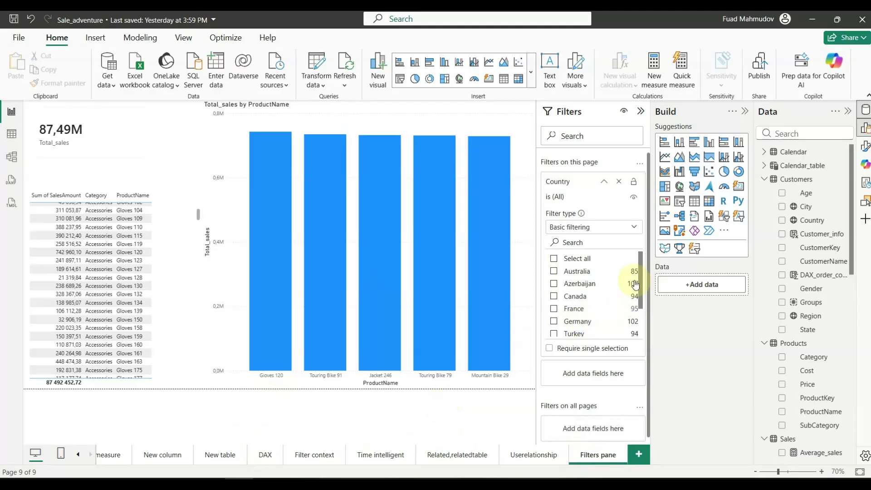
click(618, 182)
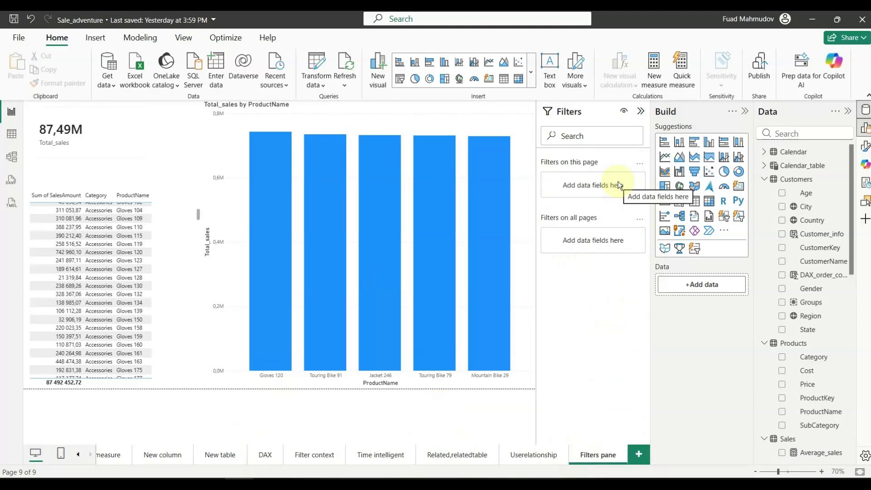
- Add a new report page and place a card visual in the page's lower-right corner
click(640, 456)
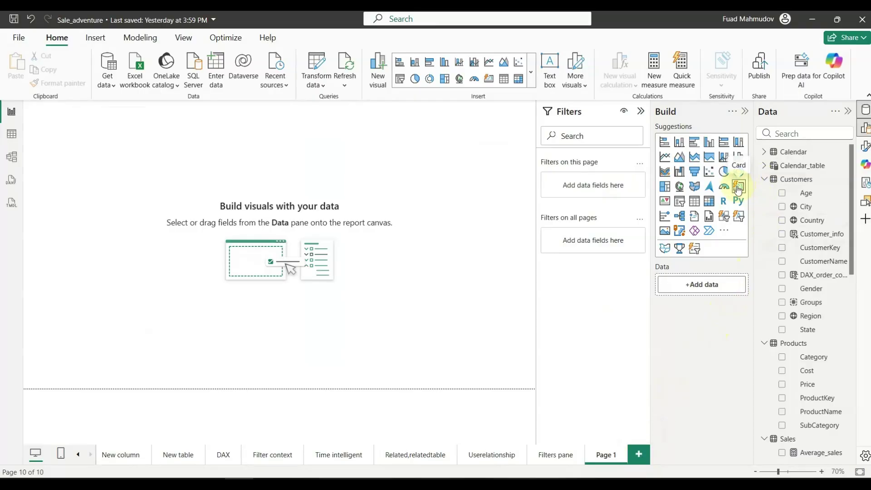
click(739, 190)
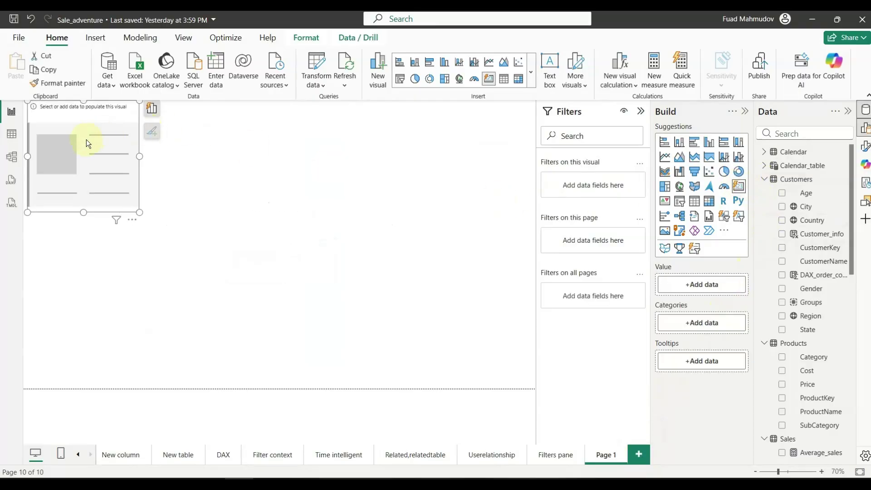
drag(88, 143, 544, 394)
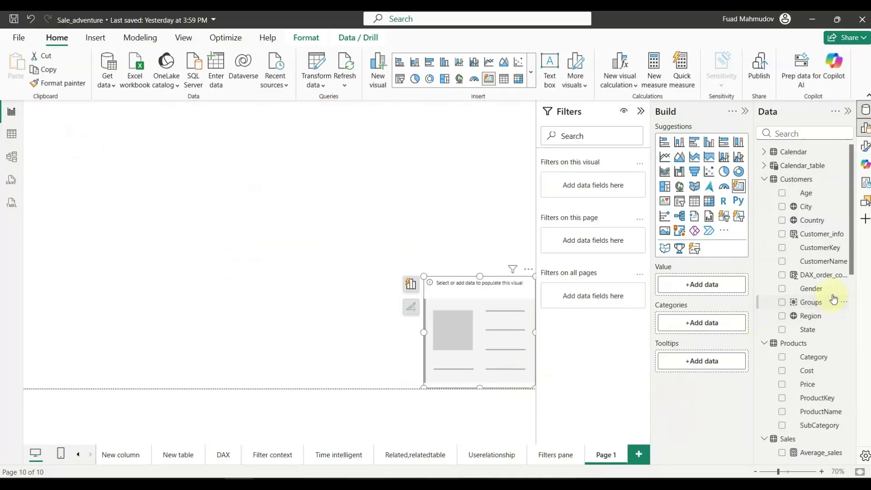
- Populate the card with the Total_sales measure from the Sales table and deselect the card
scroll(826, 296, down, 4)
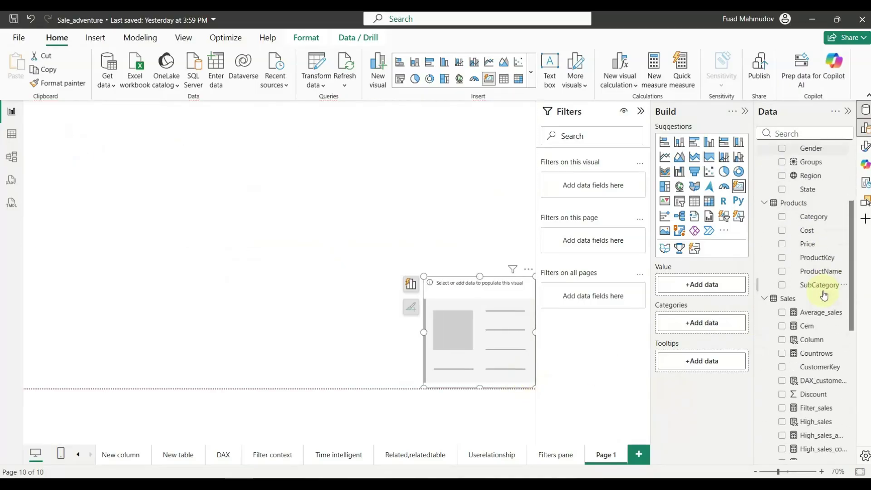
scroll(824, 292, down, 4)
scroll(817, 370, down, 4)
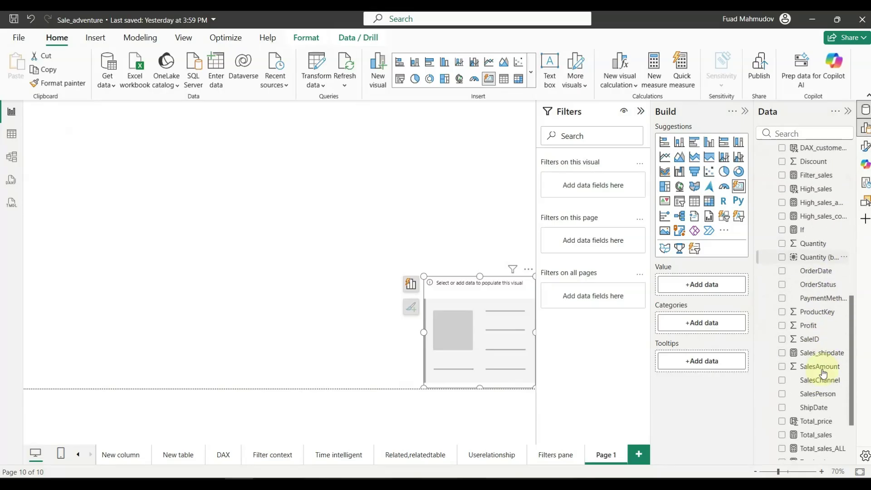
drag(812, 425, 500, 346)
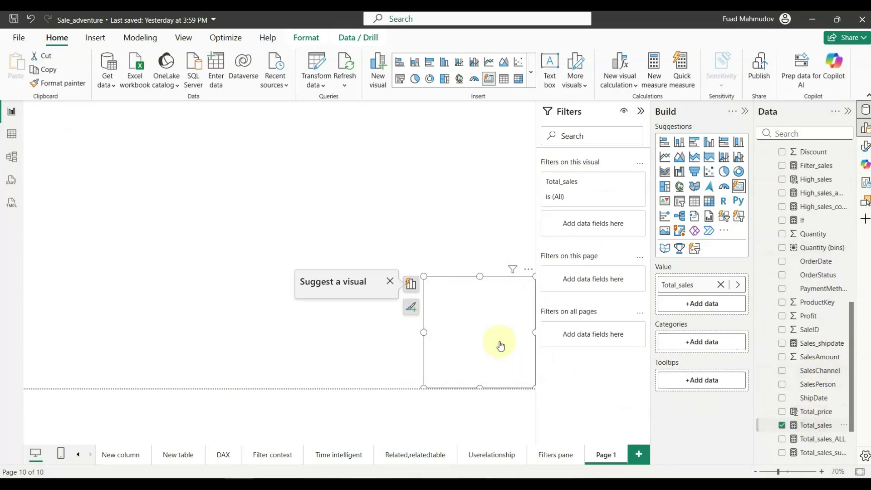
click(229, 279)
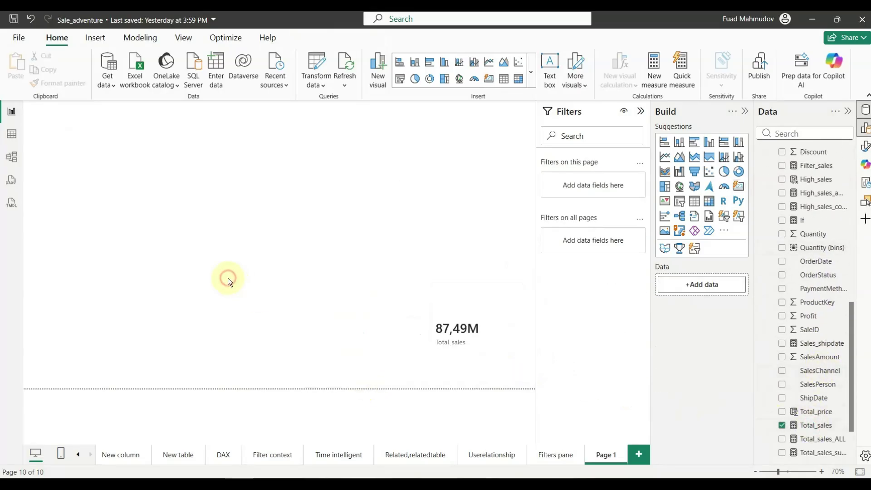
- On the Filters pane page, cross-filter the card and table by the Mountain Bike 29 bar, and clear that selection
click(552, 456)
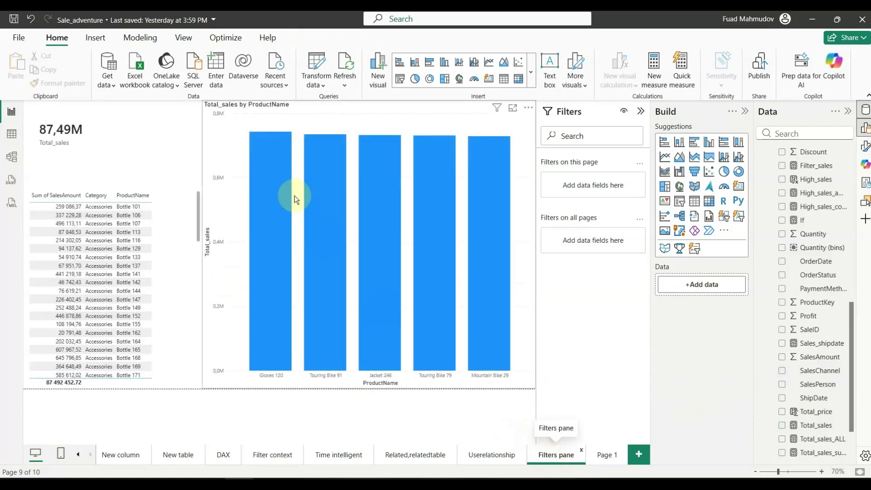
click(470, 196)
click(470, 196)
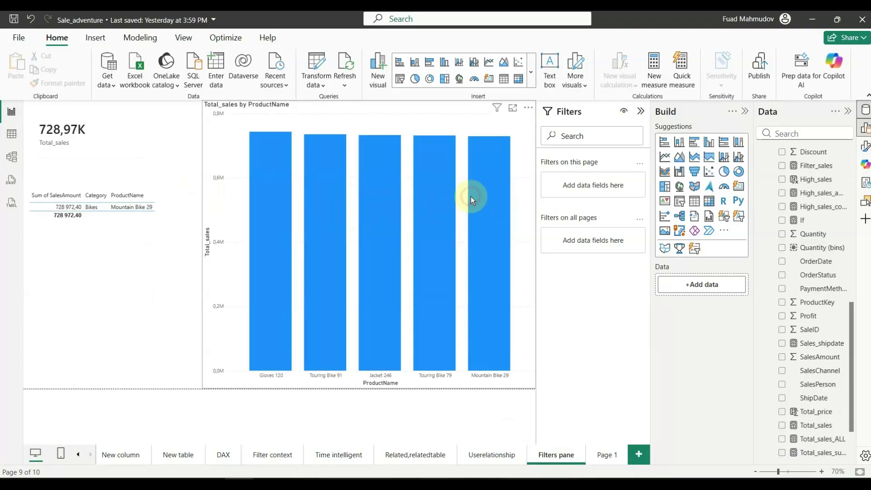
- Clear the Top N filter on ProductName from the Total_sales by ProductName chart and deselect the chart
click(517, 198)
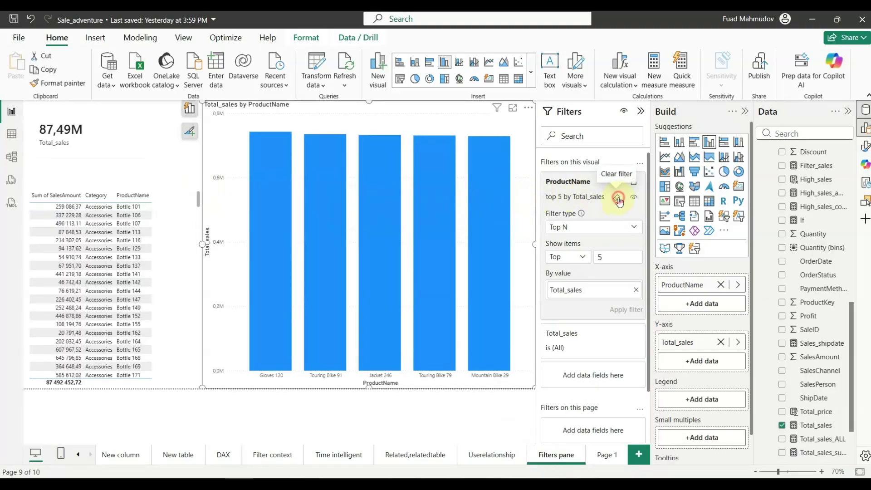
click(617, 199)
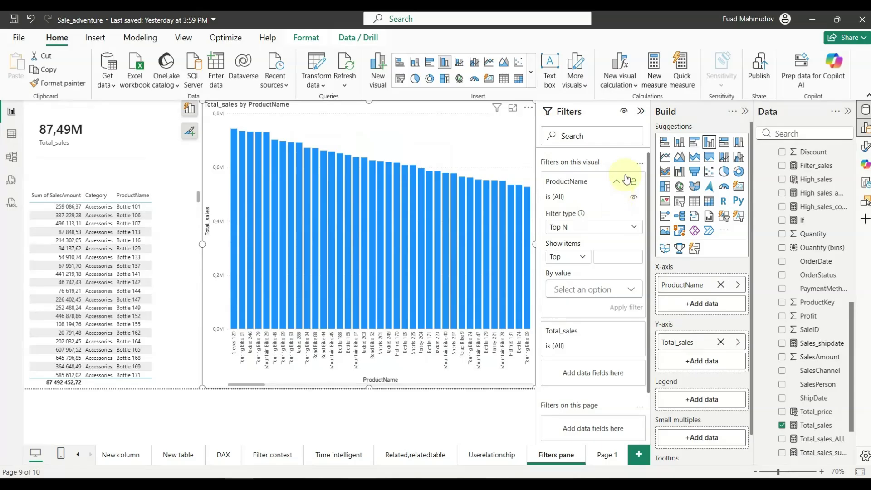
click(184, 177)
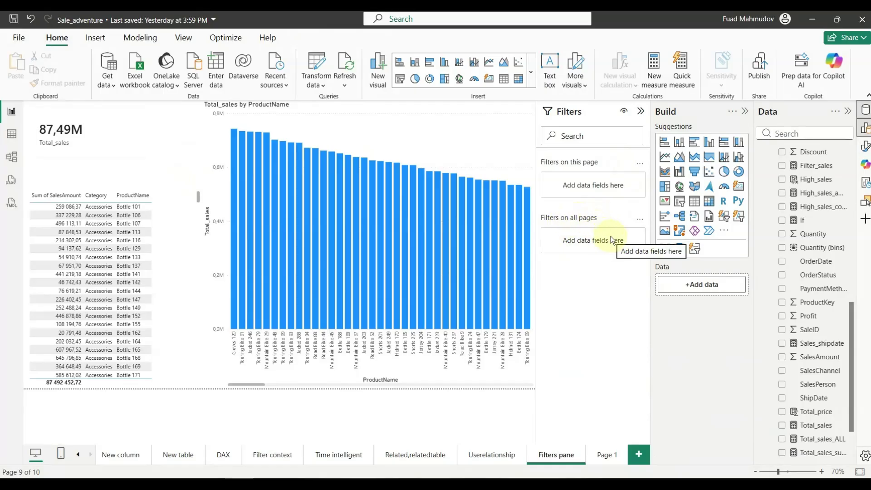
- Add the Country field from the Customers table as a filter on all pages, and check for it on Page 1
scroll(798, 234, up, 1)
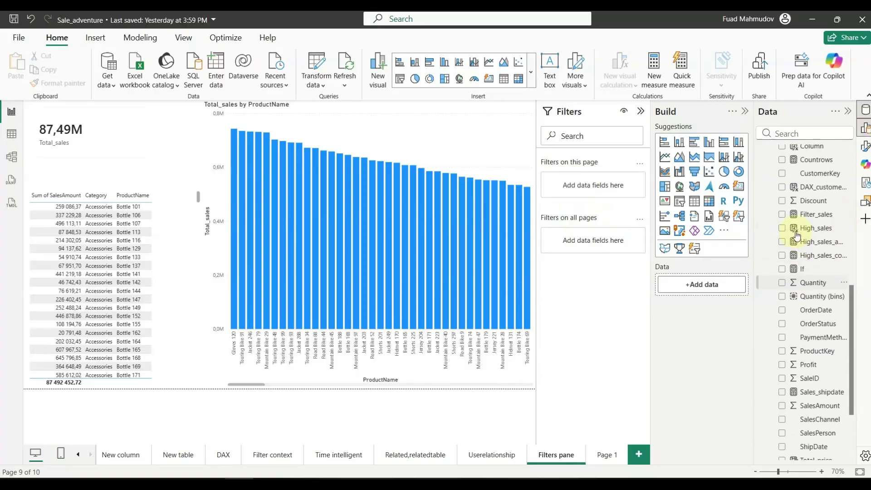
scroll(797, 233, up, 5)
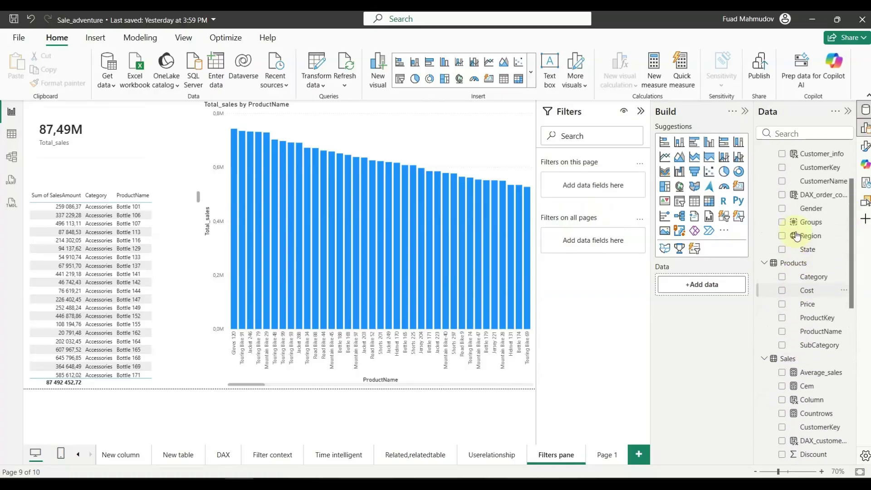
scroll(797, 236, up, 3)
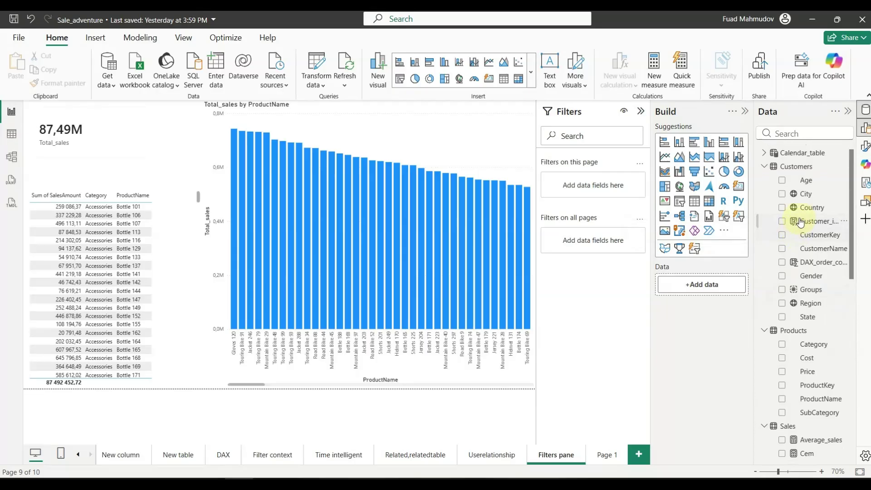
drag(810, 208, 612, 241)
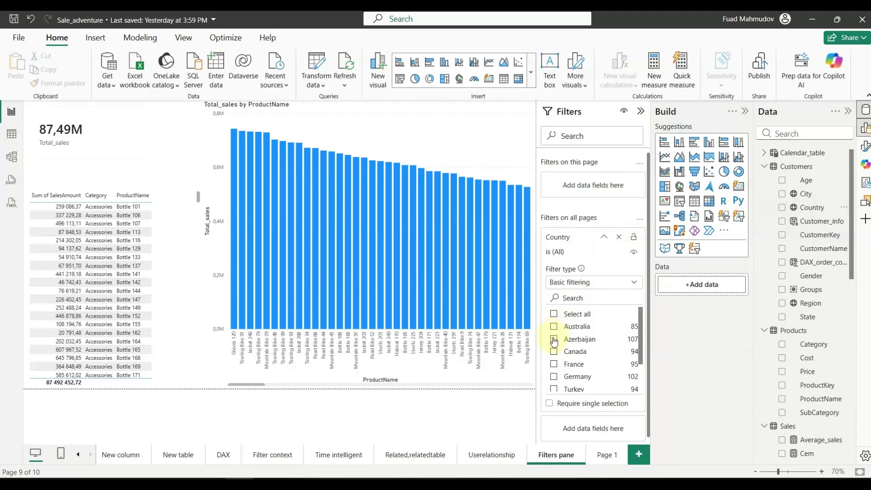
click(600, 456)
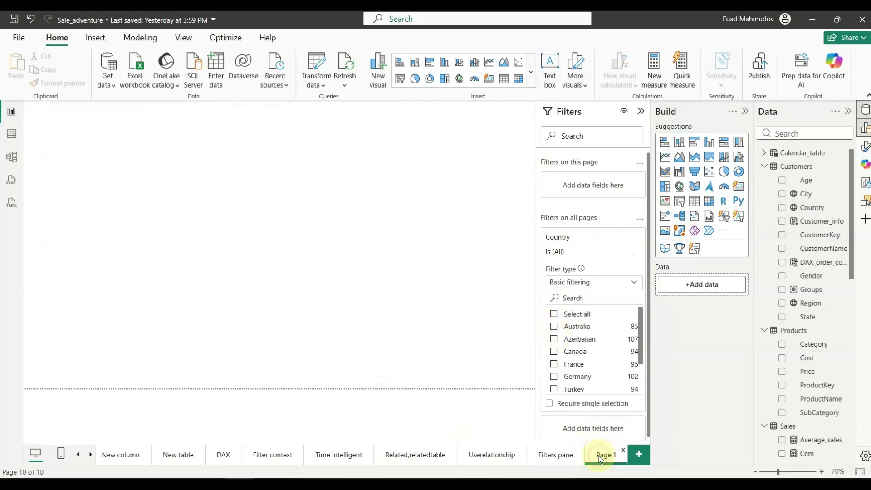
click(548, 456)
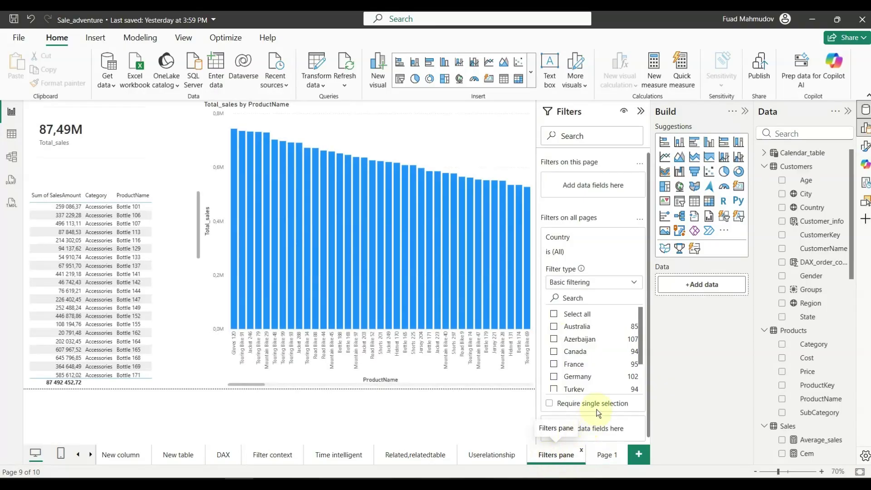
- Limit the report-level Country filter to France and compare the card on Page 1 with the Filters pane page
click(554, 366)
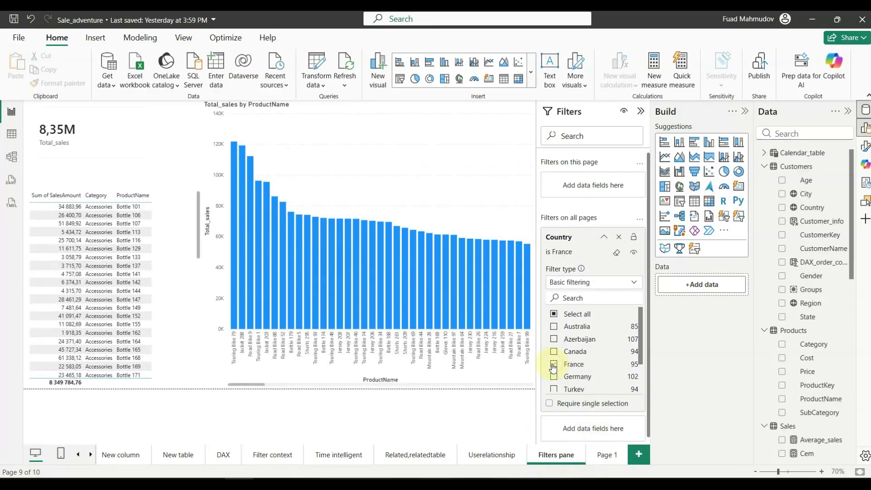
click(603, 453)
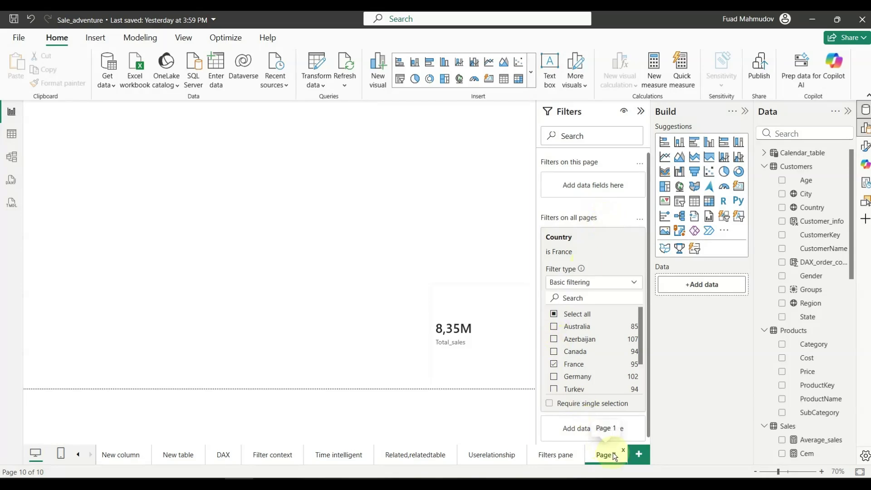
click(552, 455)
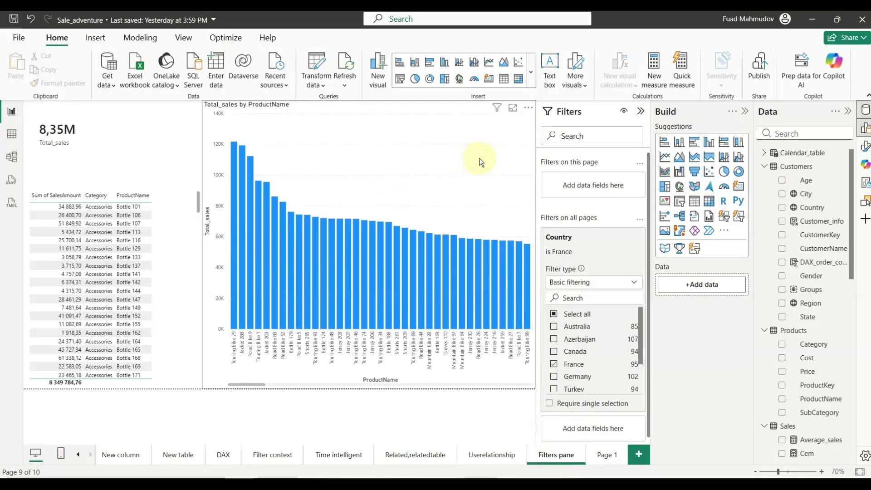
- Select the Total_sales by ProductName chart to show its visual-level filters
click(481, 162)
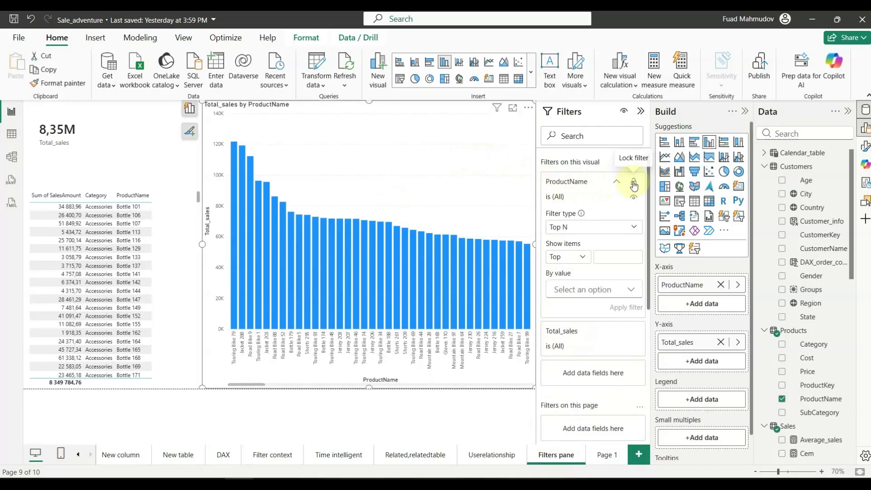